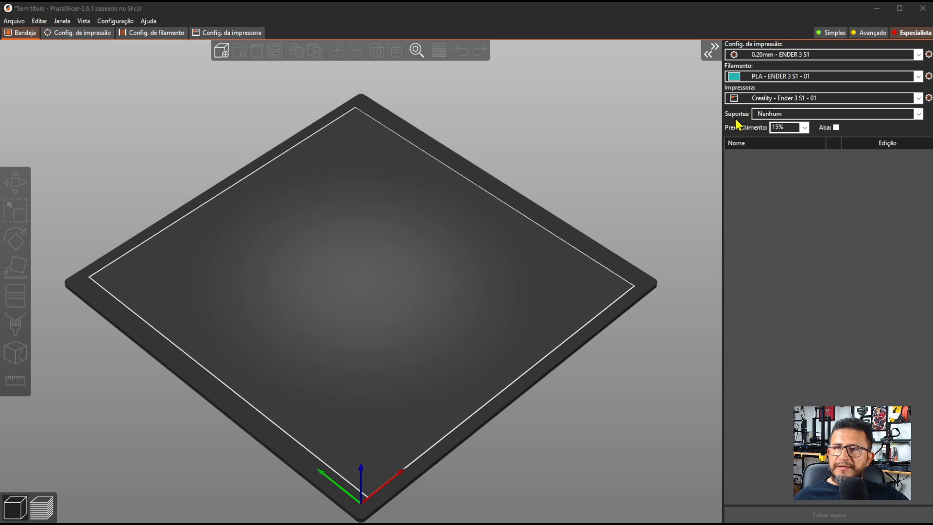
Select the presets Creality Ender-3 S1 Pro (0.4 mm nozzle) for the printer, Generic PLA for the filament and 0.12 mm DETAIL for printing.
left_click(767, 99)
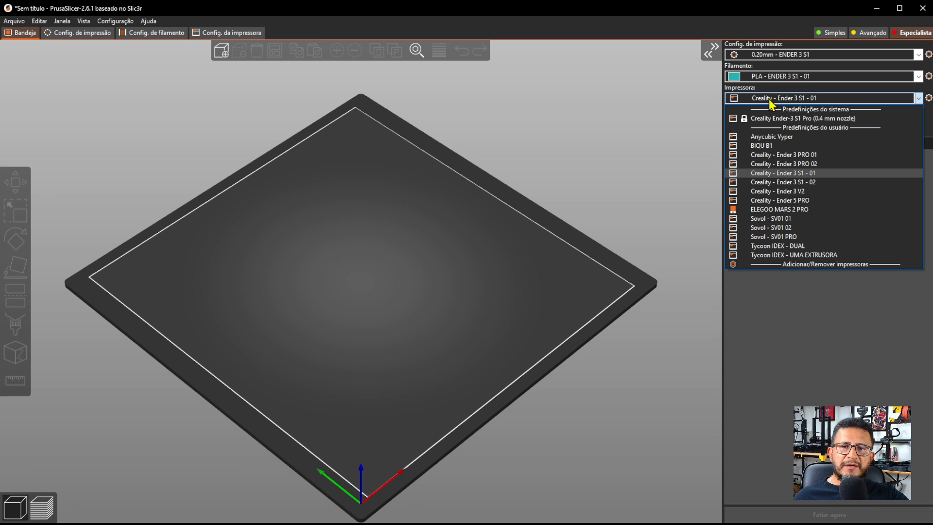
left_click(823, 119)
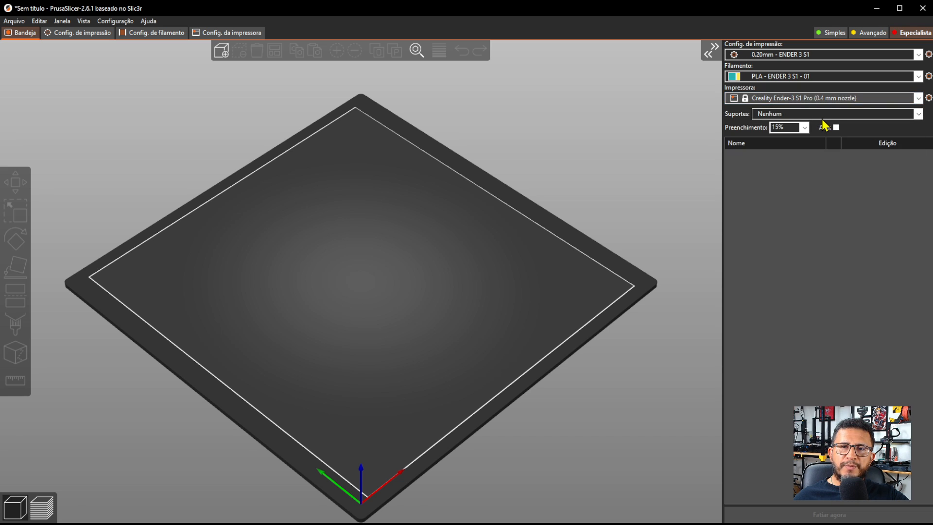
left_click(801, 78)
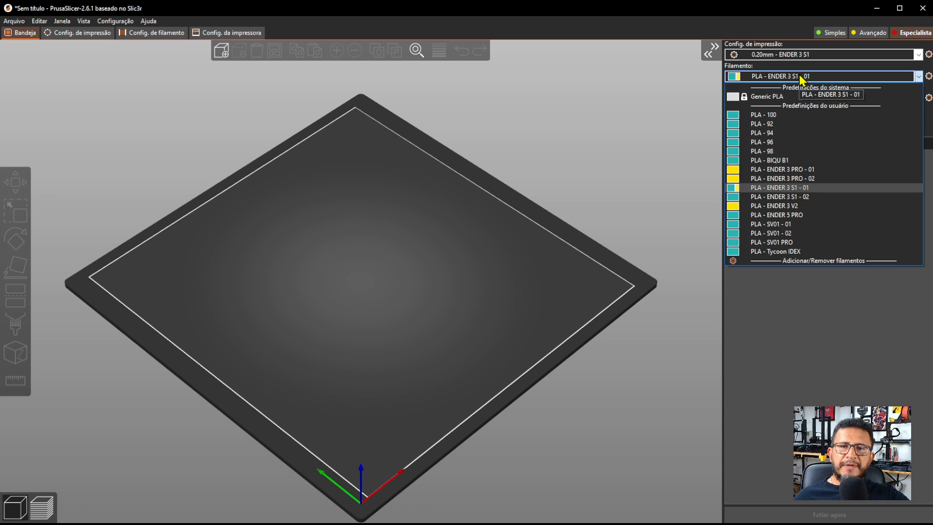
left_click(767, 97)
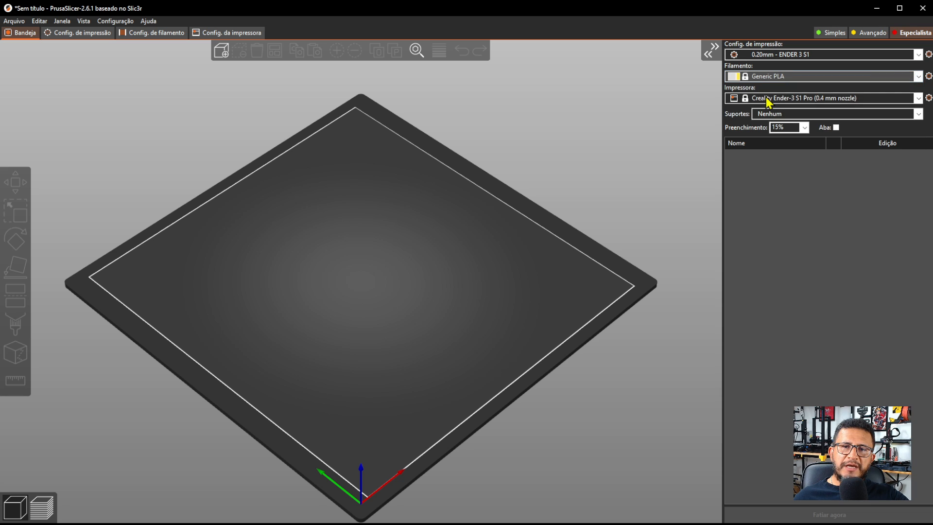
left_click(813, 56)
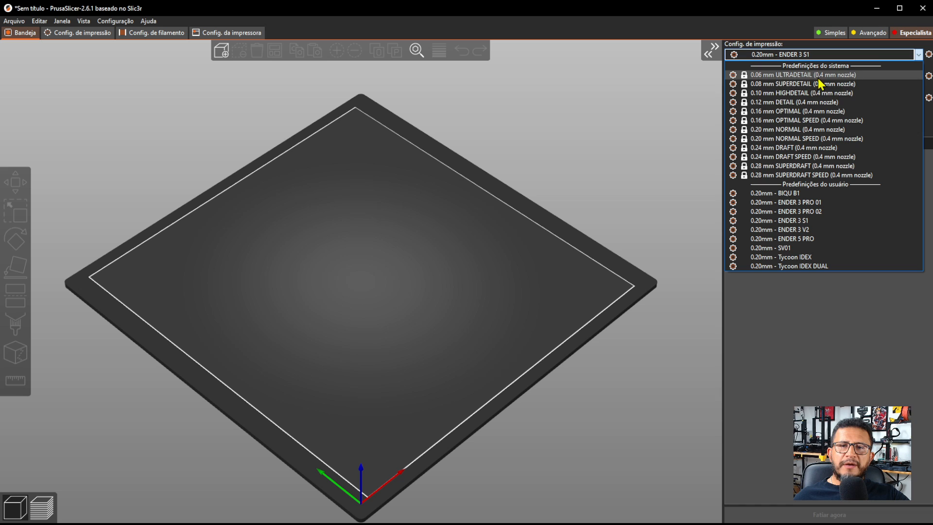
left_click(811, 102)
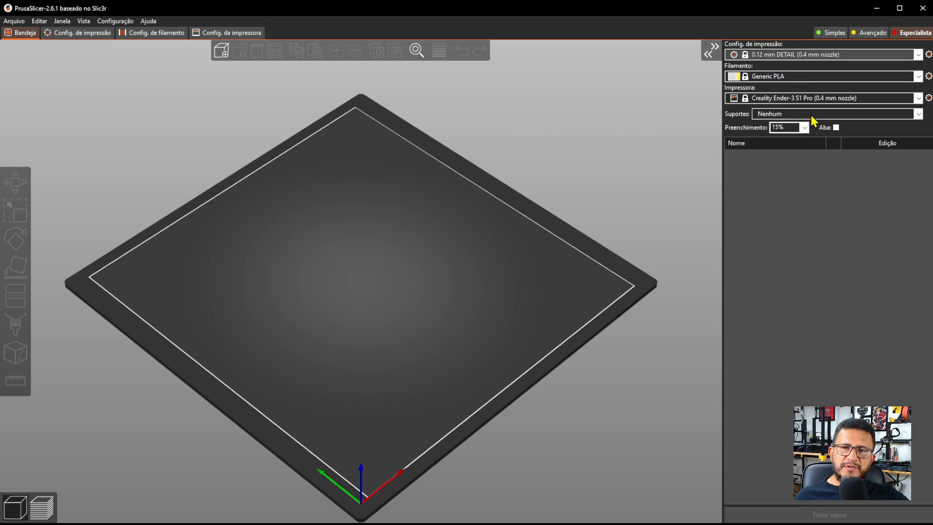
left_click_drag(340, 257, 346, 256)
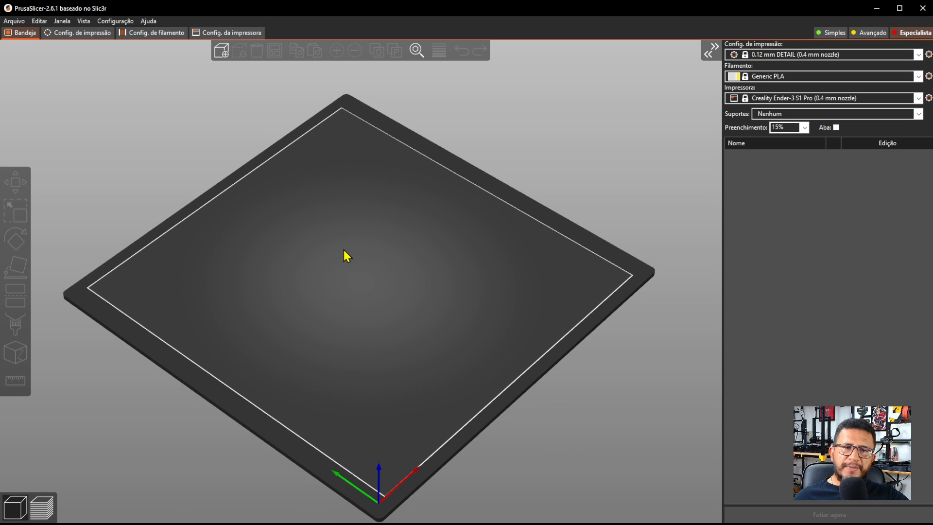
left_click_drag(403, 249, 447, 235)
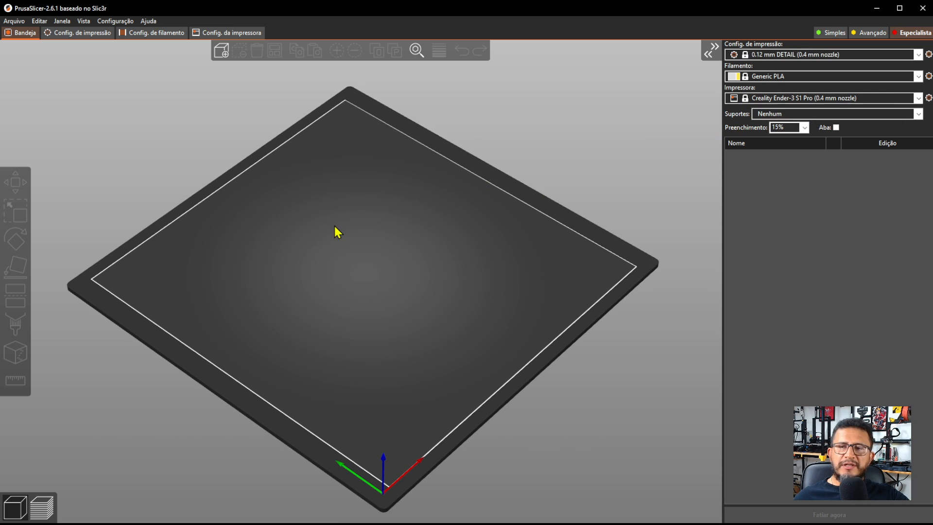
left_click_drag(308, 257, 305, 260)
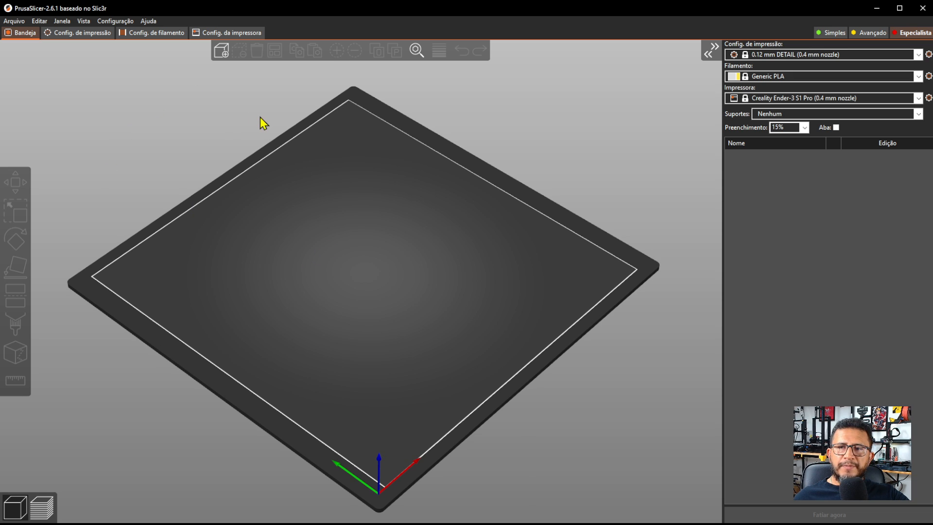
Import the Cali-Dragon_v1.stl model from the desktop folder onto the print bed.
left_click(222, 56)
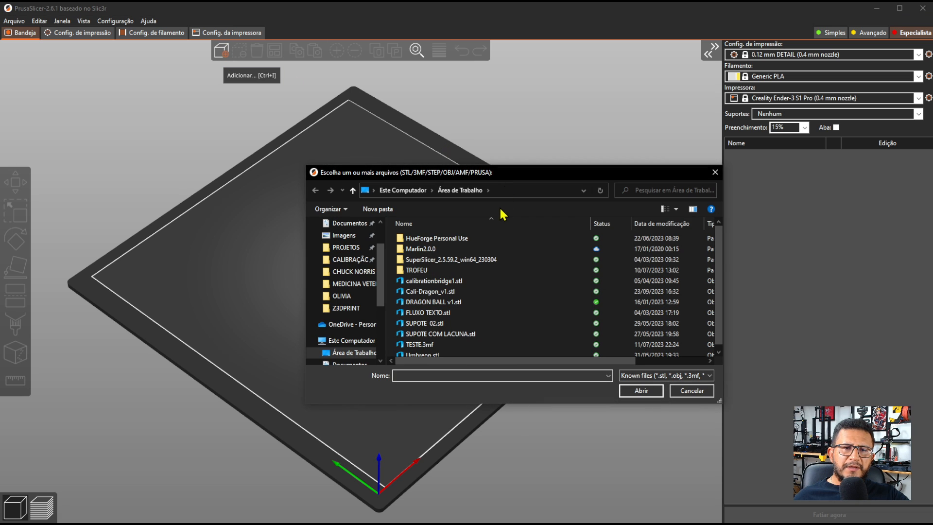
left_click(424, 291)
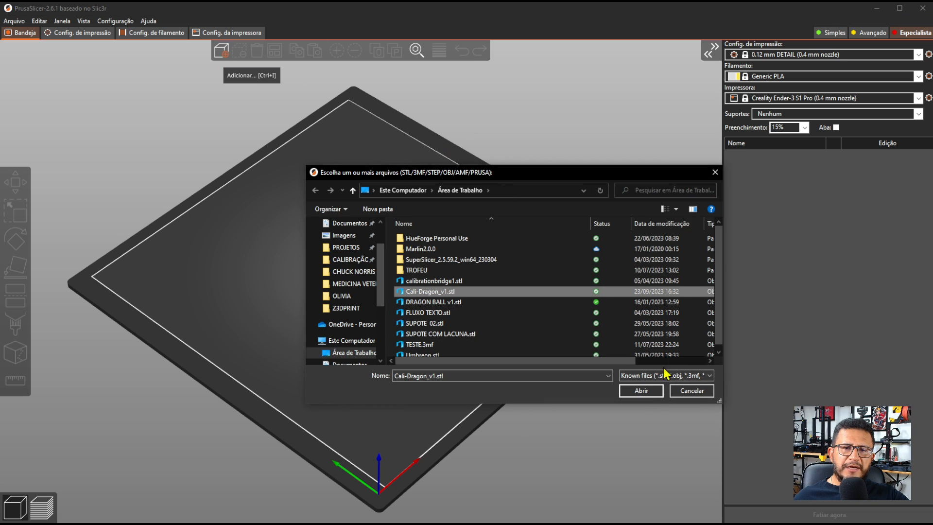
left_click(642, 391)
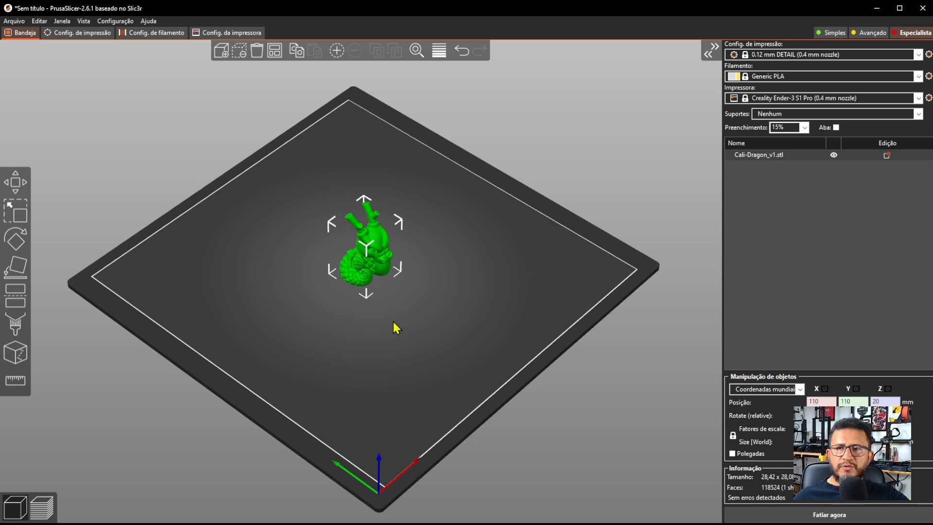
Inspect the dragon model up close and slice it with the selected presets.
scroll(337, 223, "up", 5)
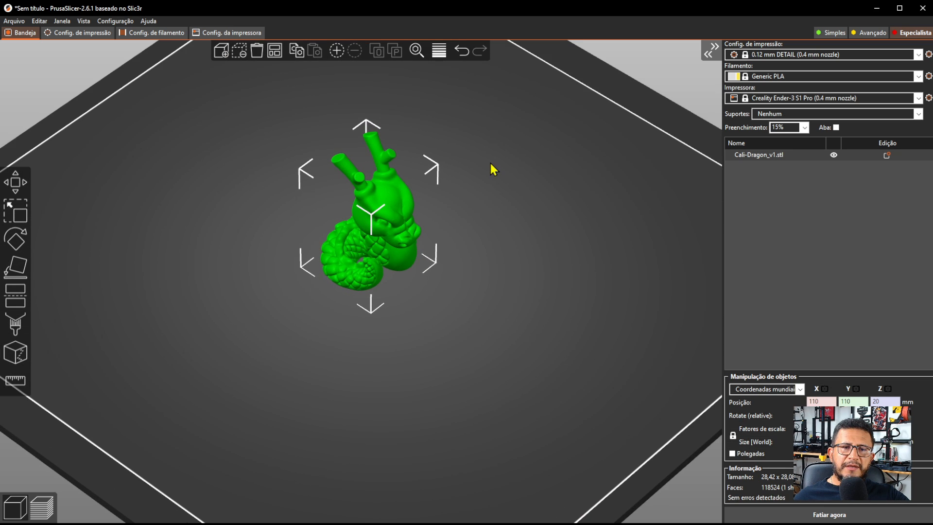
left_click_drag(489, 162, 402, 203)
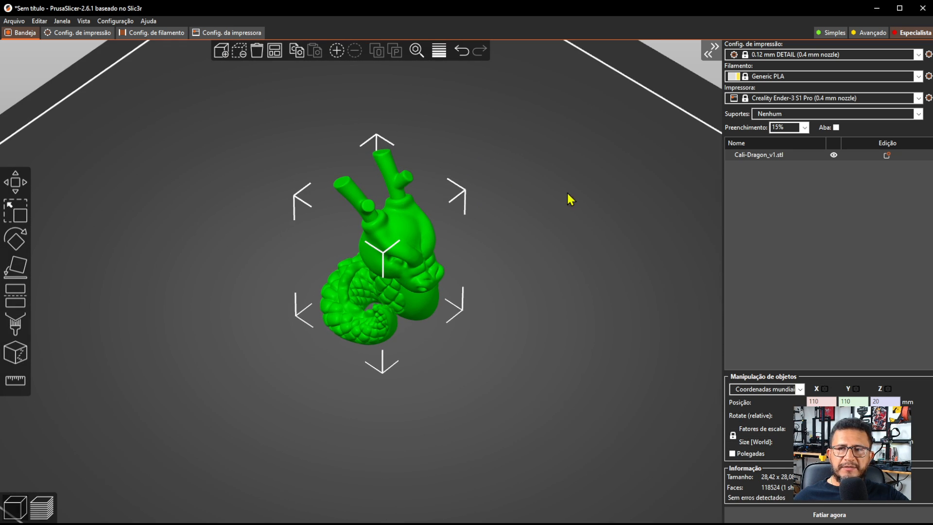
scroll(617, 194, "up", 2)
left_click_drag(567, 266, 564, 260)
scroll(446, 240, "up", 3)
left_click_drag(446, 241, 530, 257)
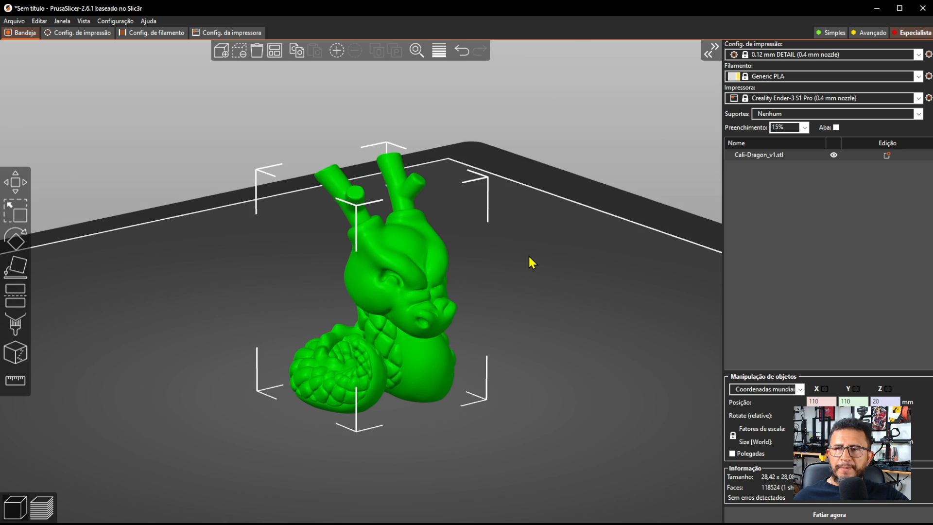
left_click_drag(590, 279, 592, 283)
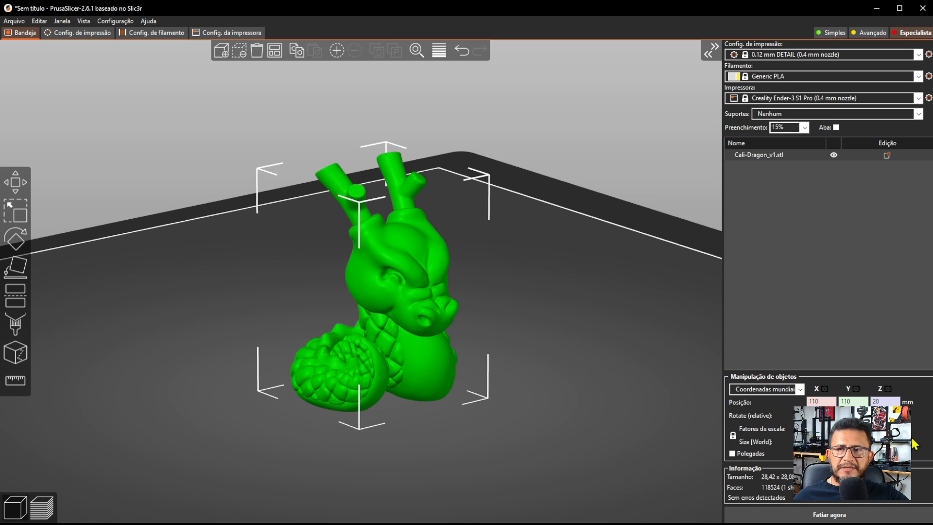
left_click(832, 517)
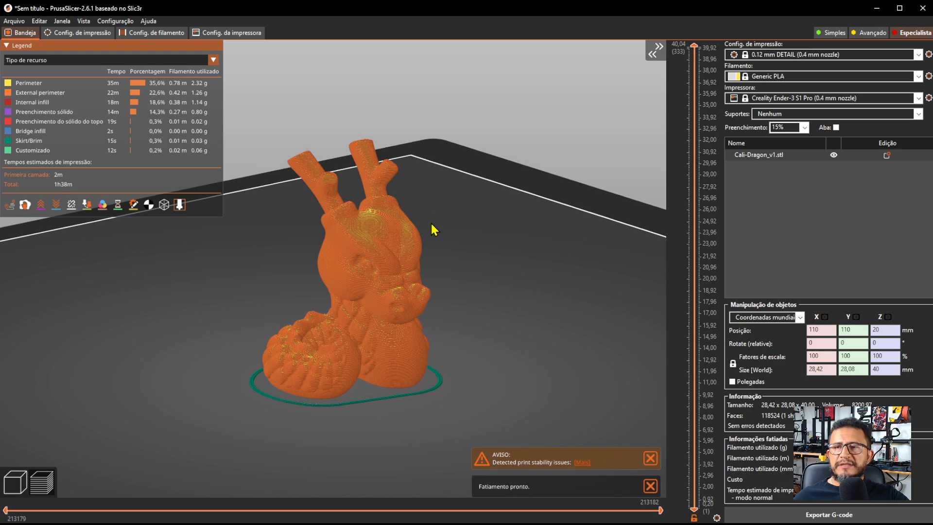
Colour the sliced preview by speed (Velocidade, mm/s) and examine how print speed varies over the dragon.
right_click_drag(415, 232, 444, 224)
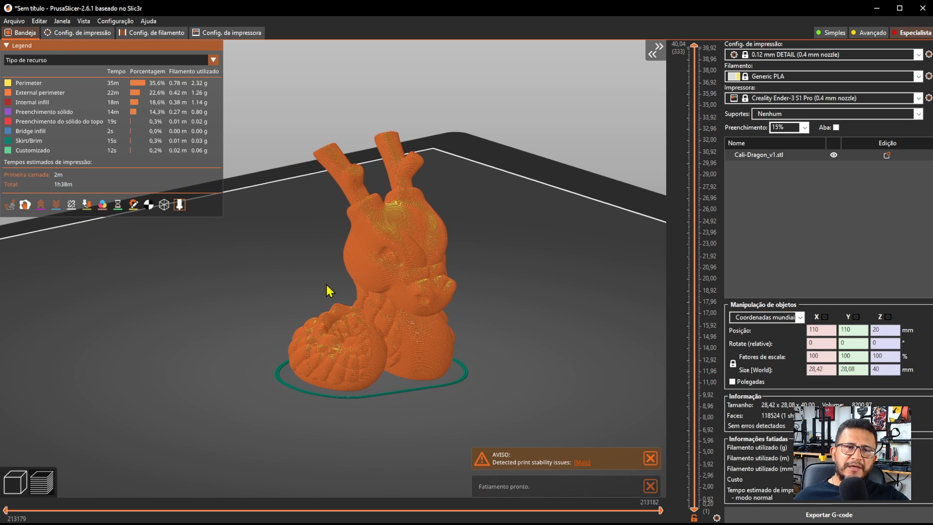
scroll(329, 282, "up", 1)
scroll(452, 273, "up", 1)
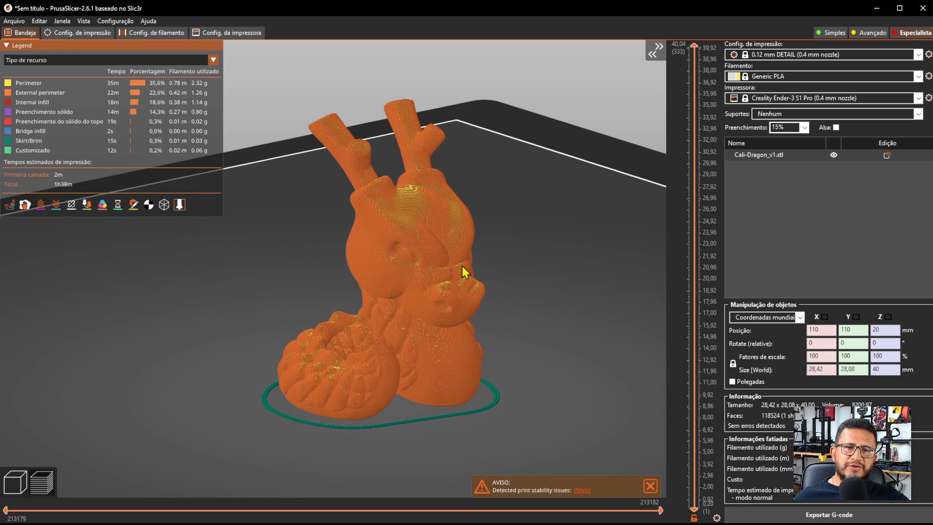
scroll(544, 252, "up", 1)
right_click_drag(559, 243, 544, 250)
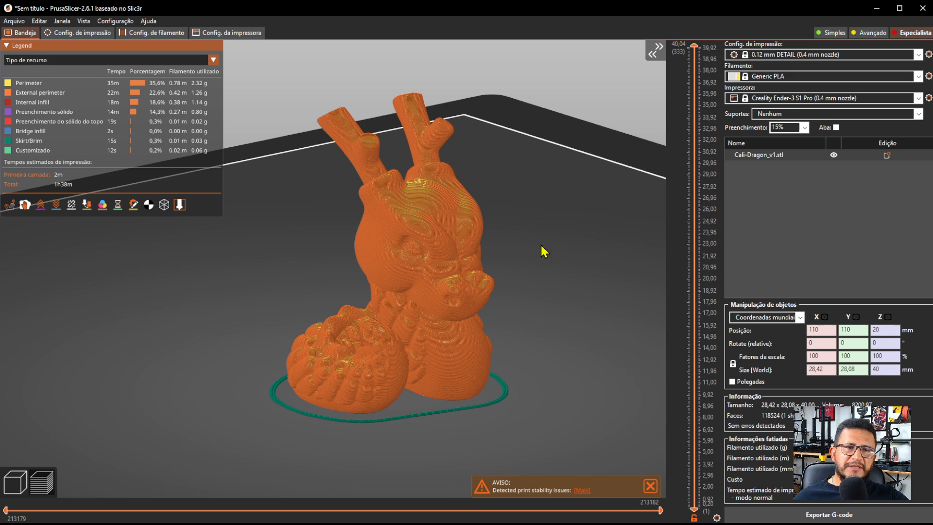
left_click(110, 61)
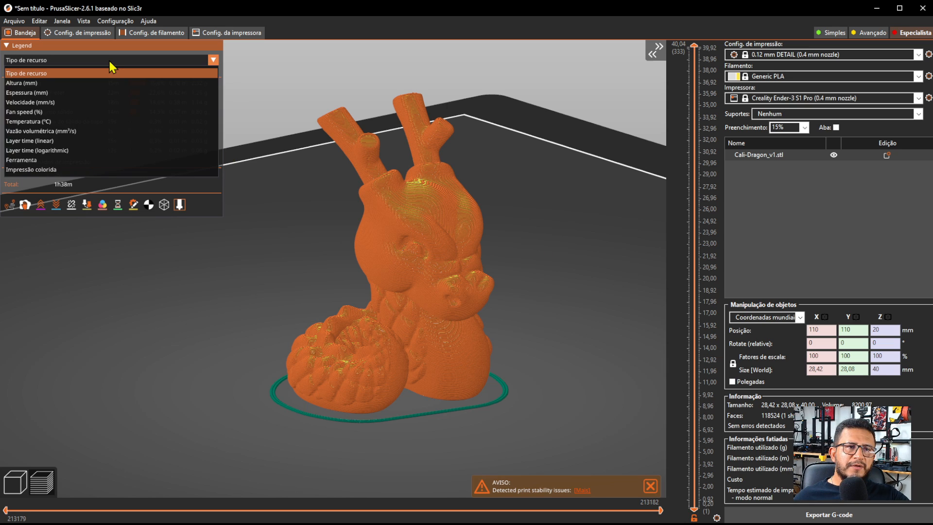
left_click(60, 103)
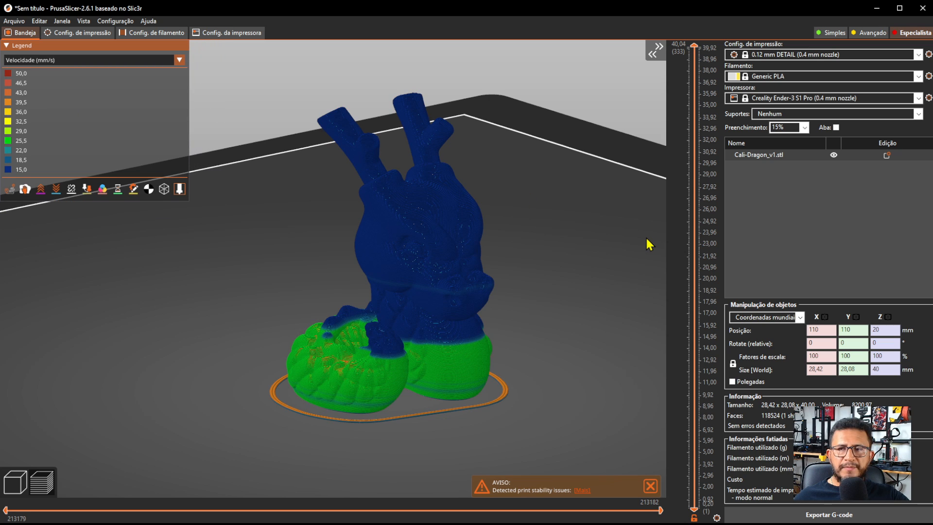
left_click_drag(630, 237, 587, 252)
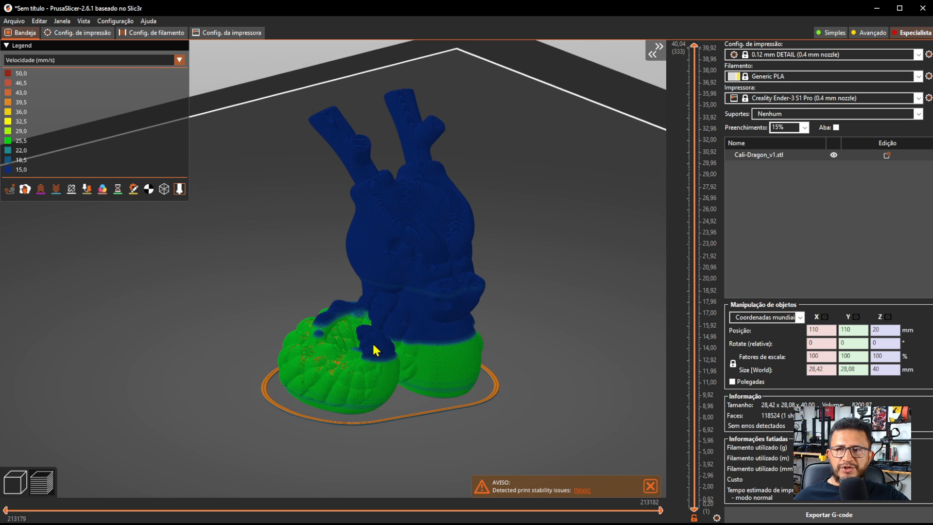
left_click_drag(669, 74, 718, 46)
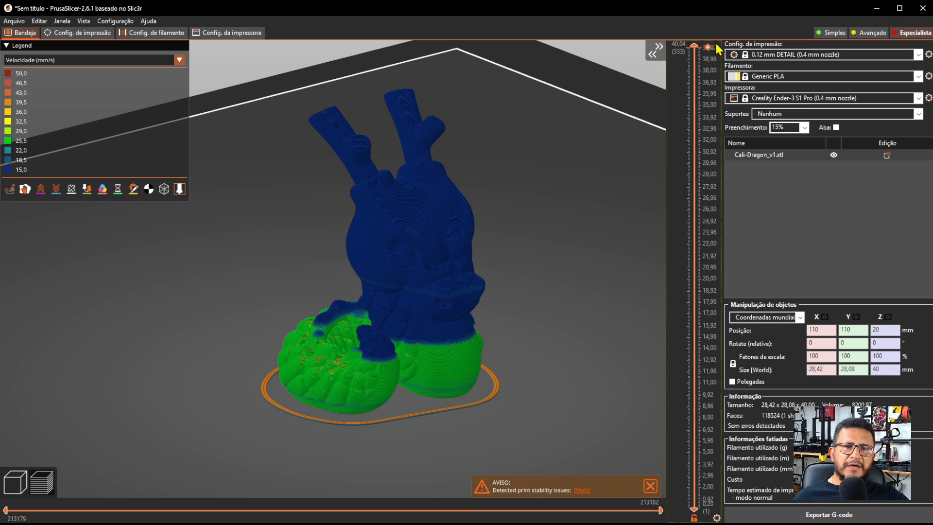
In the print settings, set the speeds for perimeters, small perimeters and external perimeters to 35 mm/s.
left_click(83, 34)
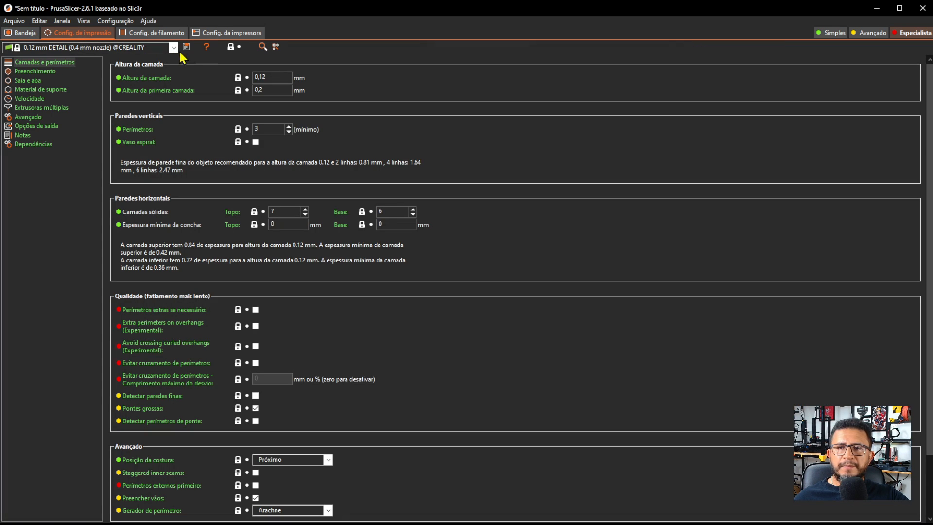
left_click(26, 98)
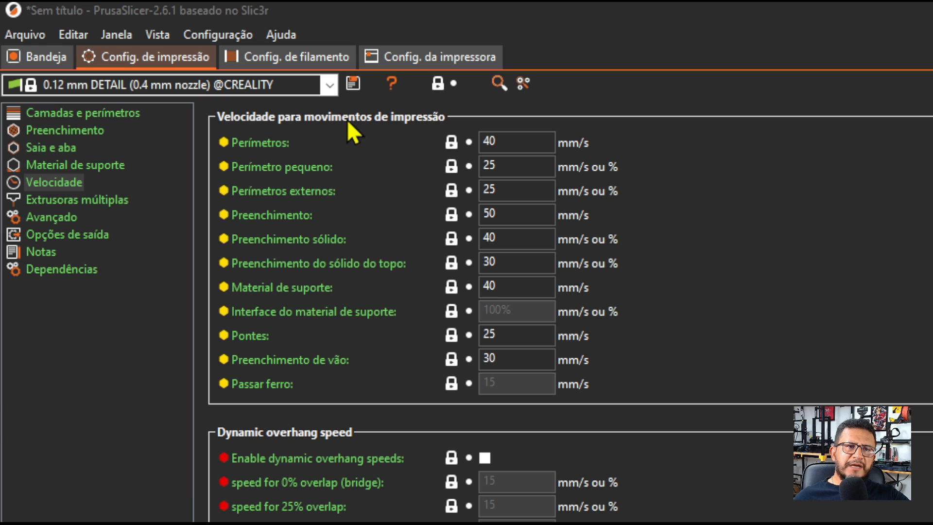
left_click(511, 145)
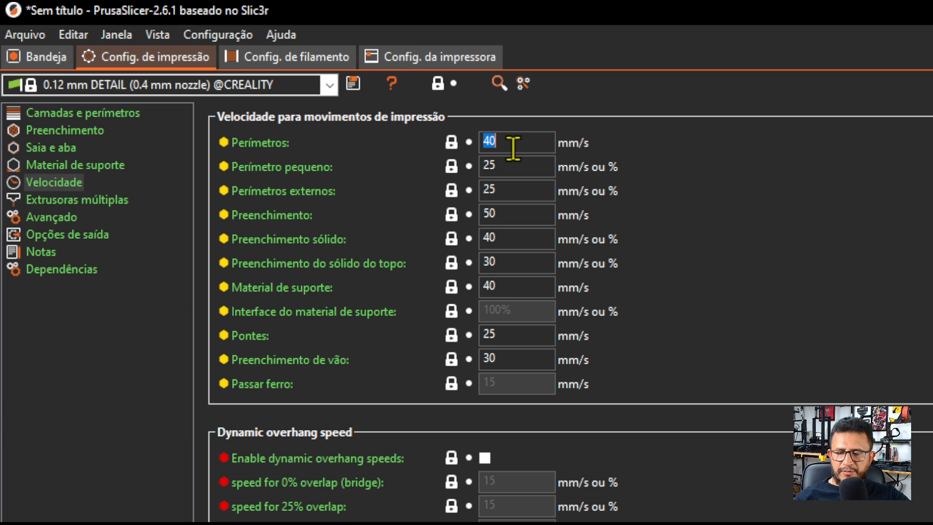
type("353")
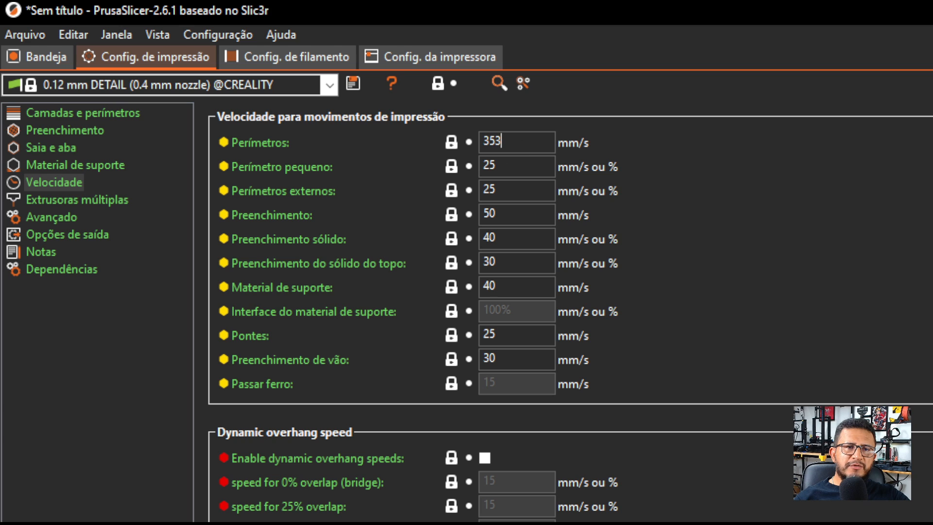
key("BackSpace")
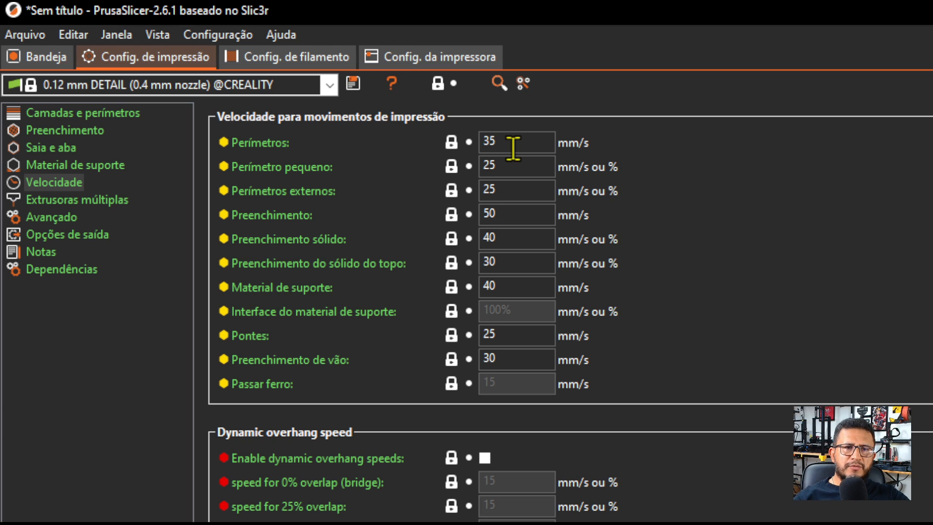
key("Tab")
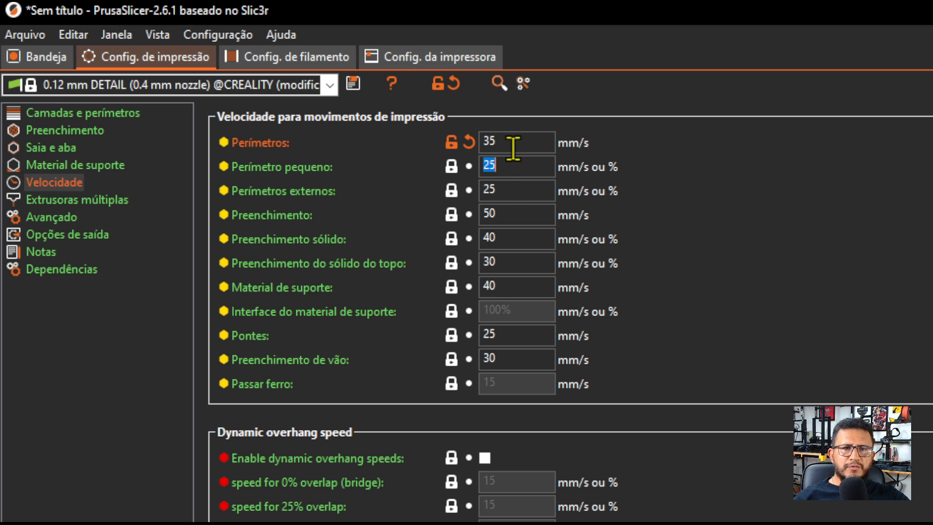
type("35")
key("Tab")
type("3")
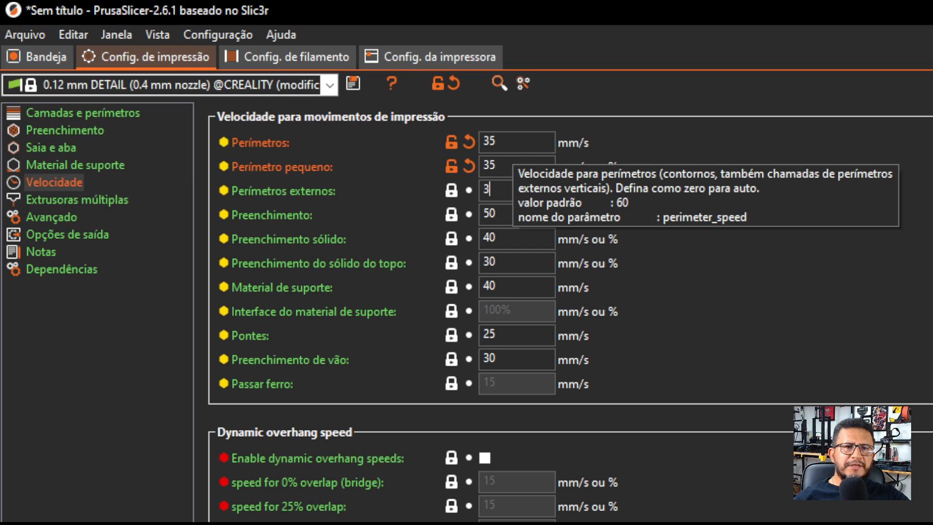
type("5")
key("Tab")
Set the infill, solid infill and top solid infill speeds to 35 mm/s.
type("35")
key("Tab")
type("35")
key("Tab")
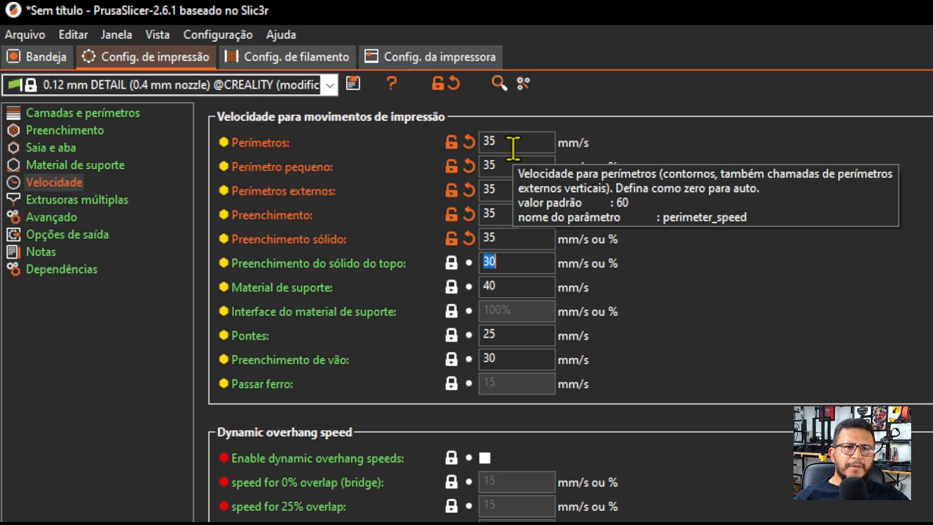
type("35")
key("Tab")
Set the support material, bridge and gap fill speeds to 35 mm/s.
type("35")
key("Tab")
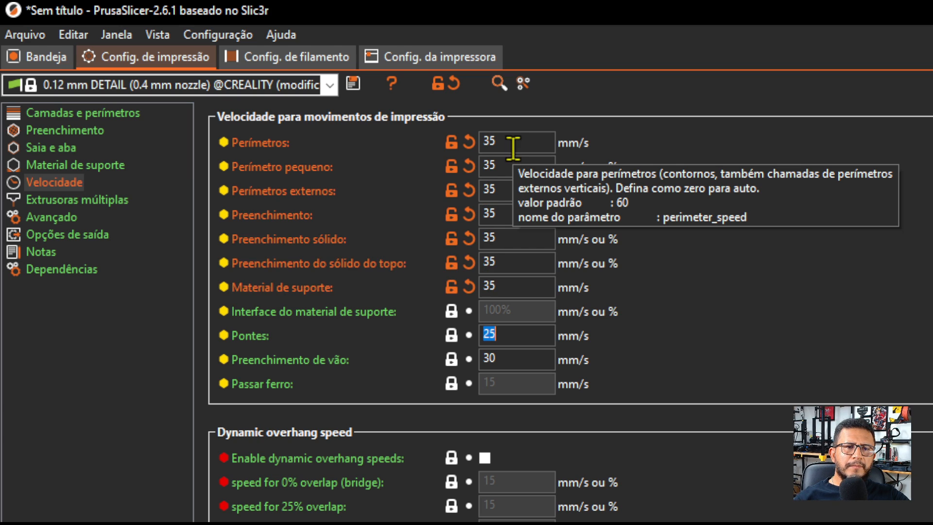
type("35")
key("Tab")
type("35")
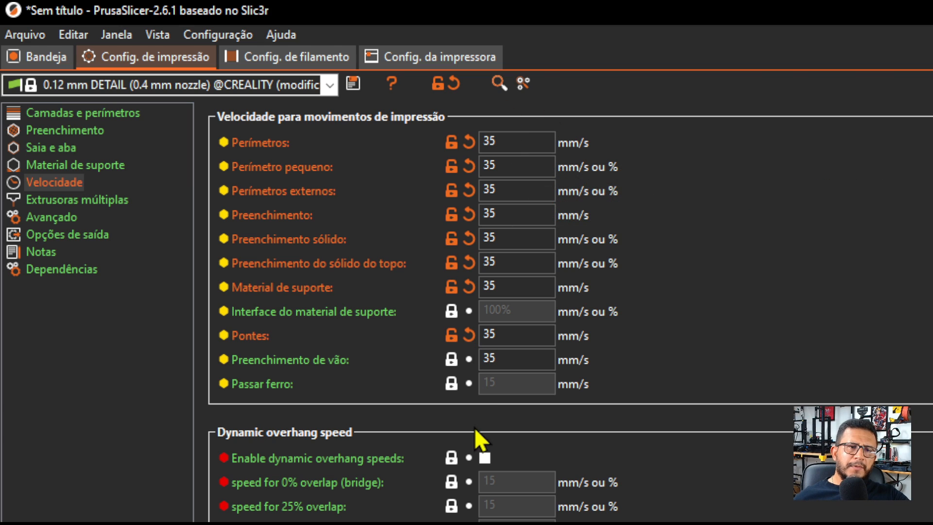
key("Tab")
scroll(583, 409, "down", 9)
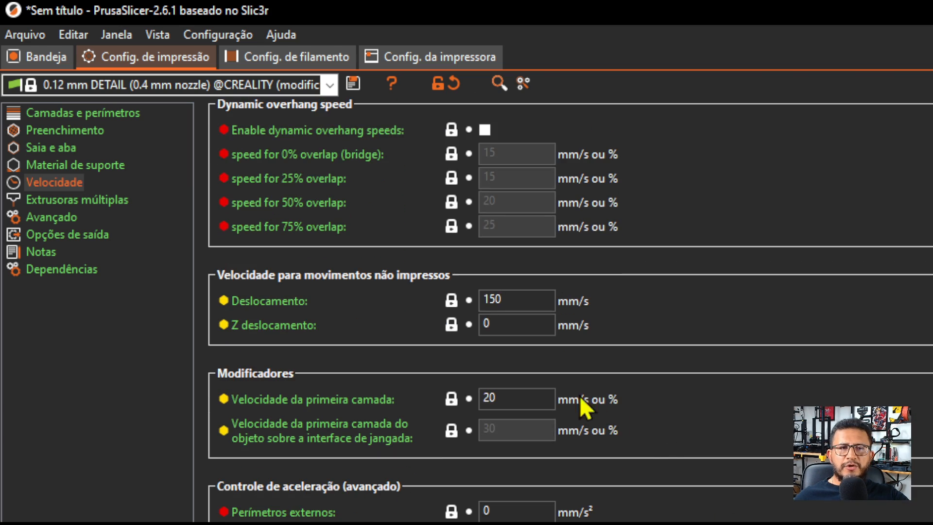
Check the travel speed and first-layer speed in the print speed settings.
left_click(538, 299)
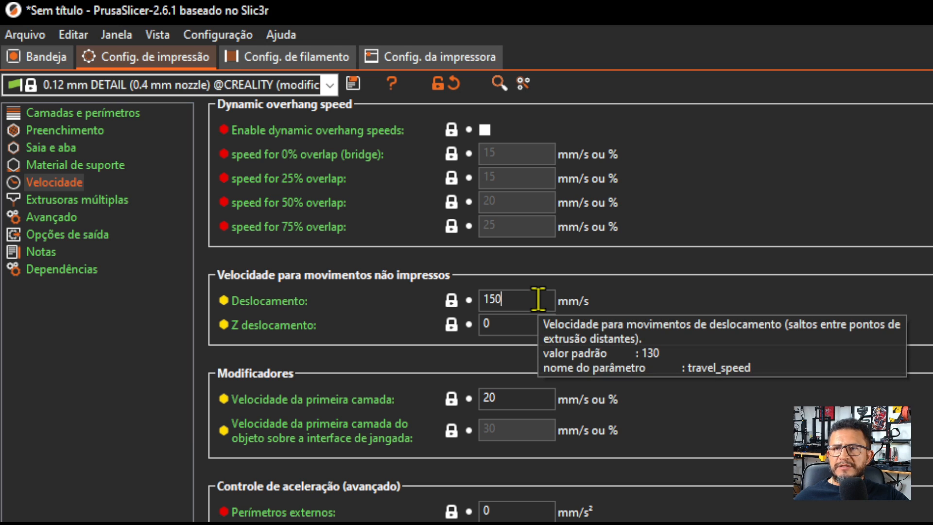
left_click(505, 401)
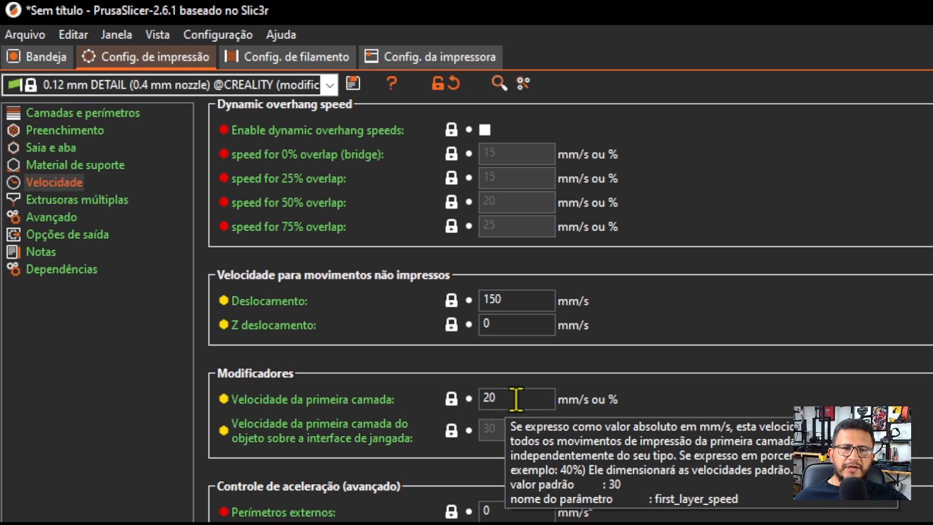
double_click(516, 399)
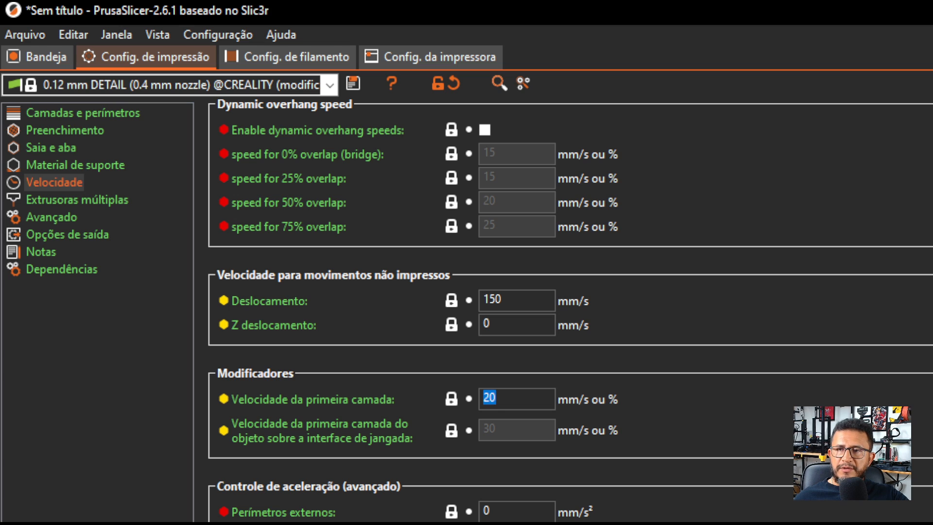
scroll(568, 311, "up", 1)
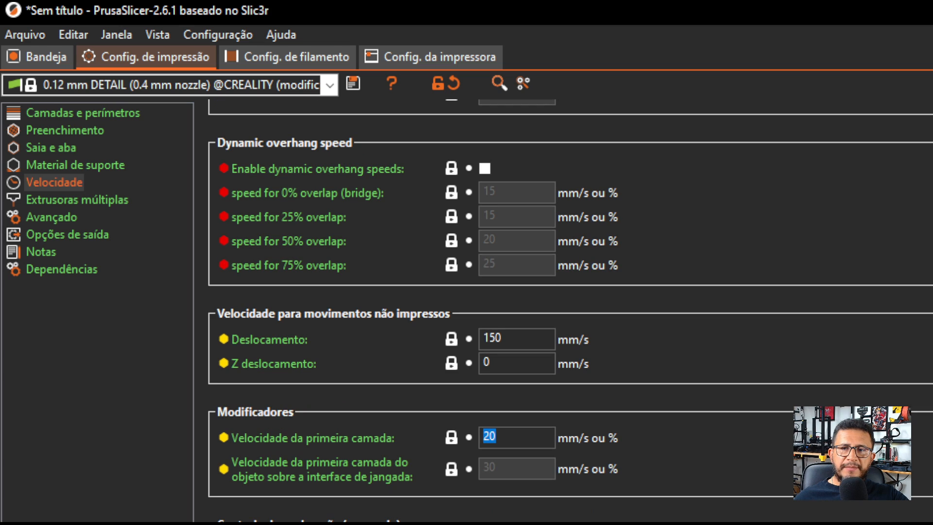
scroll(568, 311, "up", 7)
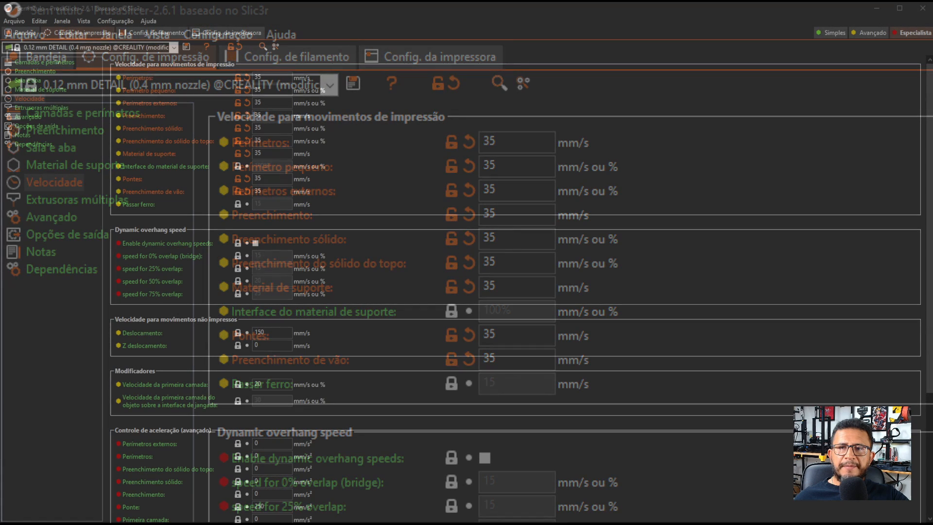
Slice the dragon again with the new speeds and examine its speed-coloured preview.
left_click(24, 36)
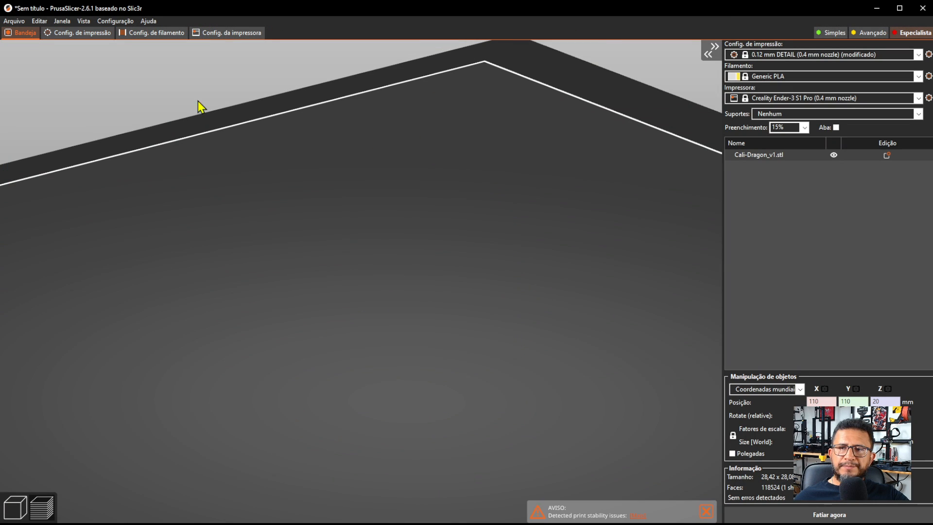
left_click(856, 510)
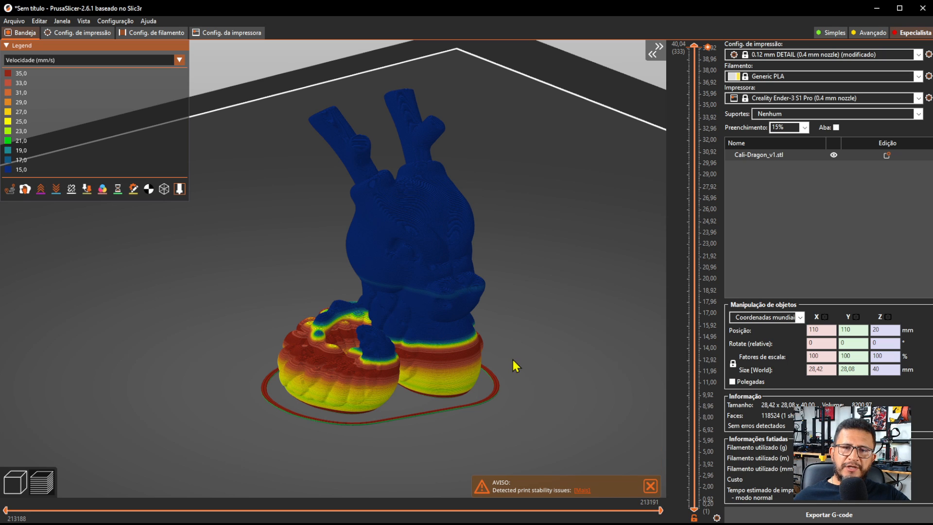
mouse_move(708, 47)
left_mouse_down()
mouse_move(709, 359)
mouse_move(720, 424)
mouse_move(705, 372)
mouse_move(694, 47)
left_mouse_up()
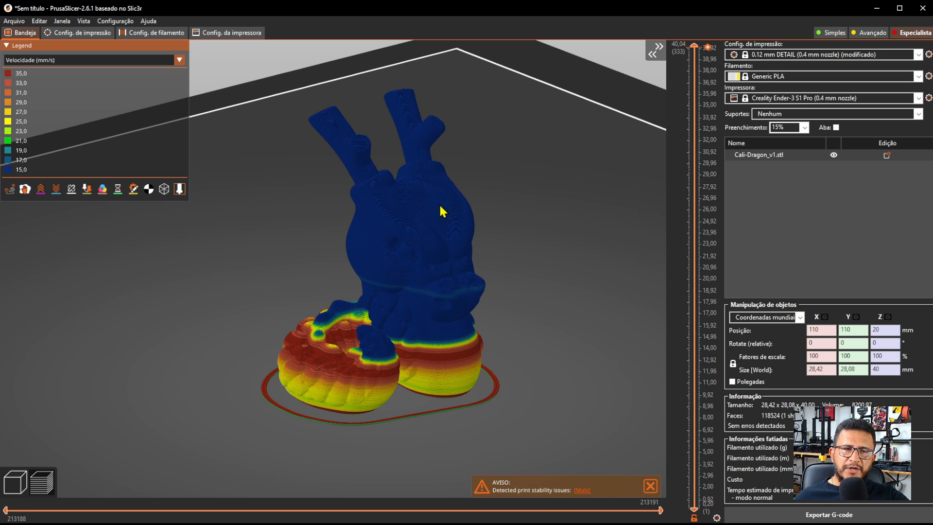
left_click_drag(224, 107, 244, 142)
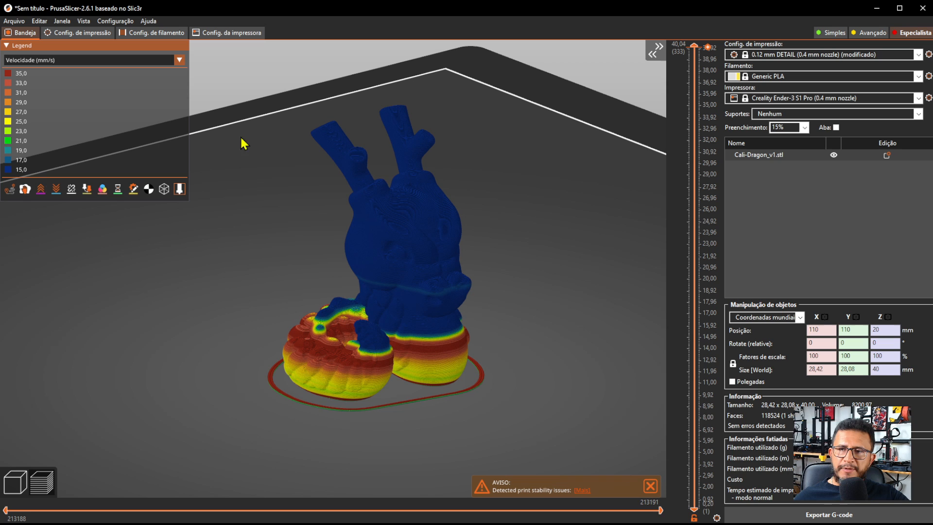
right_click_drag(462, 202, 460, 191)
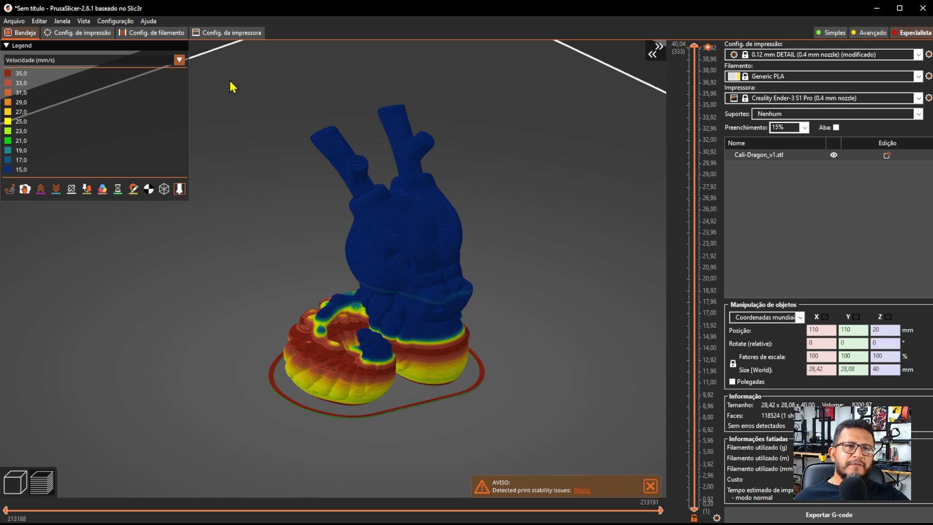
Disable automatic cooling (Ativar o resfriamento automático) in the filament's cooling settings.
left_click(163, 34)
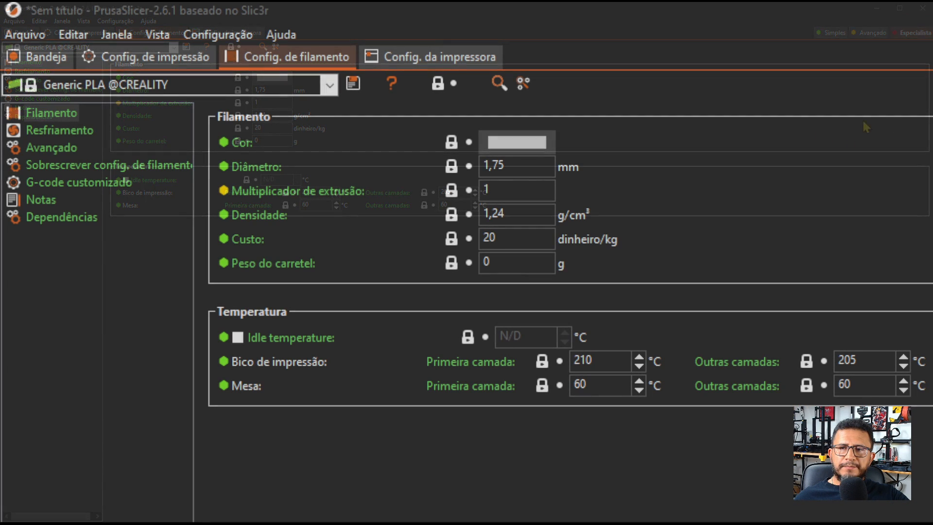
left_click(69, 130)
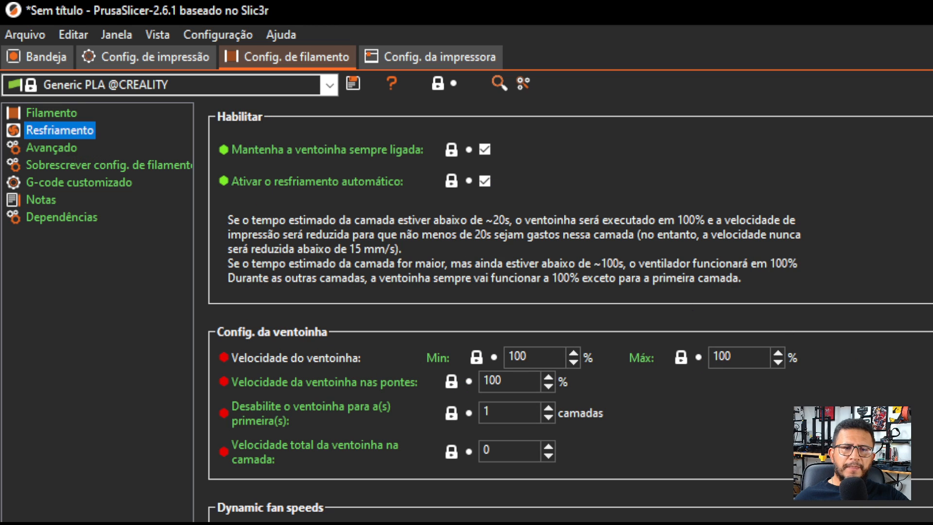
left_click(484, 181)
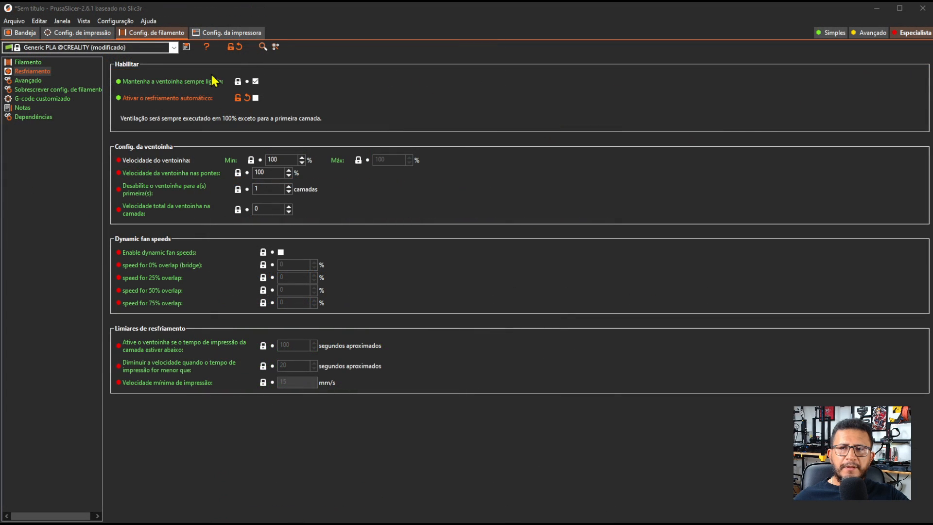
Reslice the dragon with automatic cooling off and inspect the speed colours over the whole model.
left_click(22, 33)
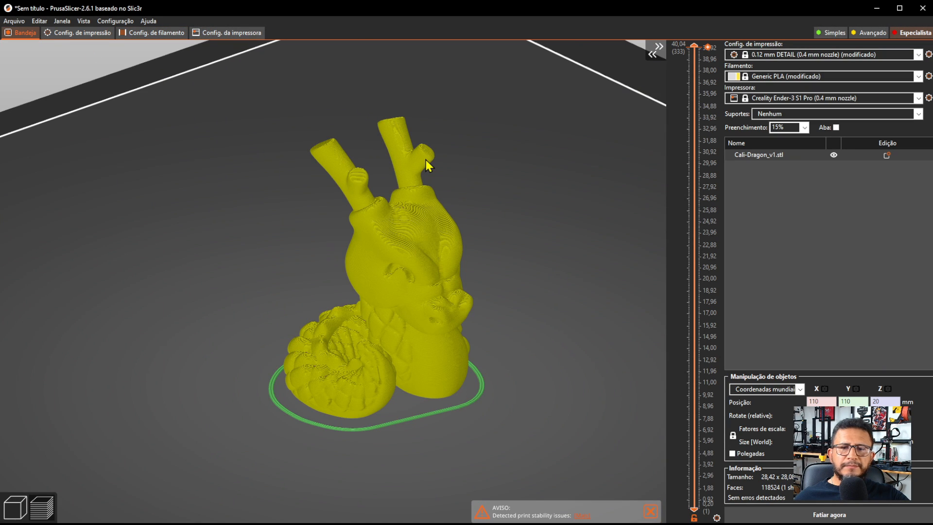
left_click(821, 514)
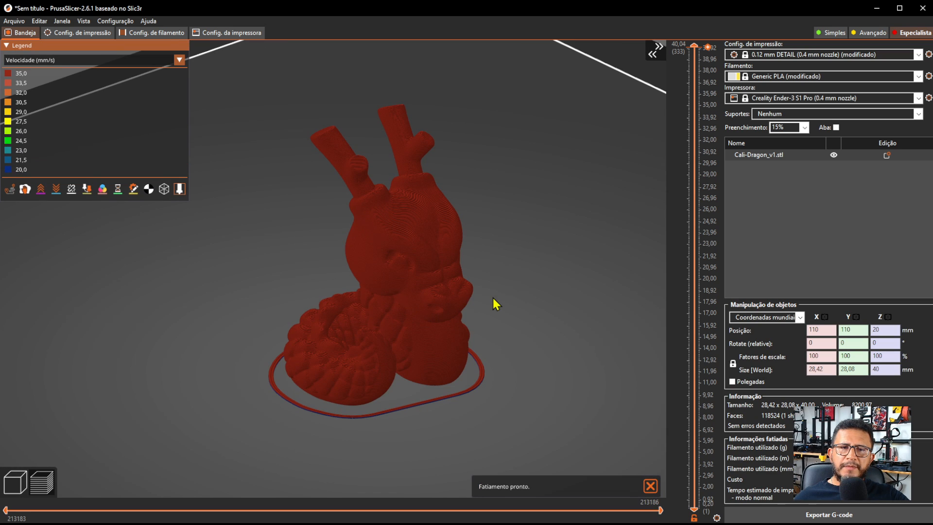
mouse_move(520, 288)
left_mouse_down()
mouse_move(520, 272)
mouse_move(518, 288)
left_mouse_up()
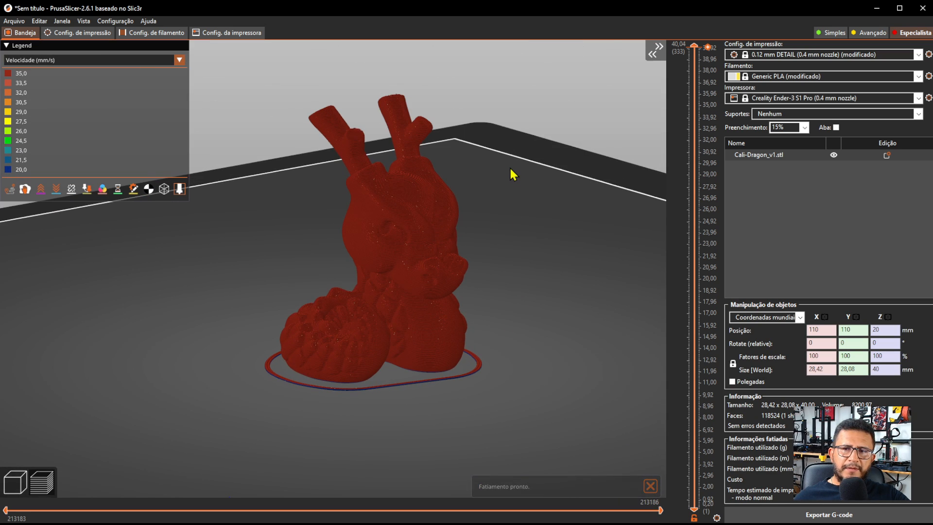
left_click_drag(510, 173, 437, 210)
scroll(437, 211, "up", 4)
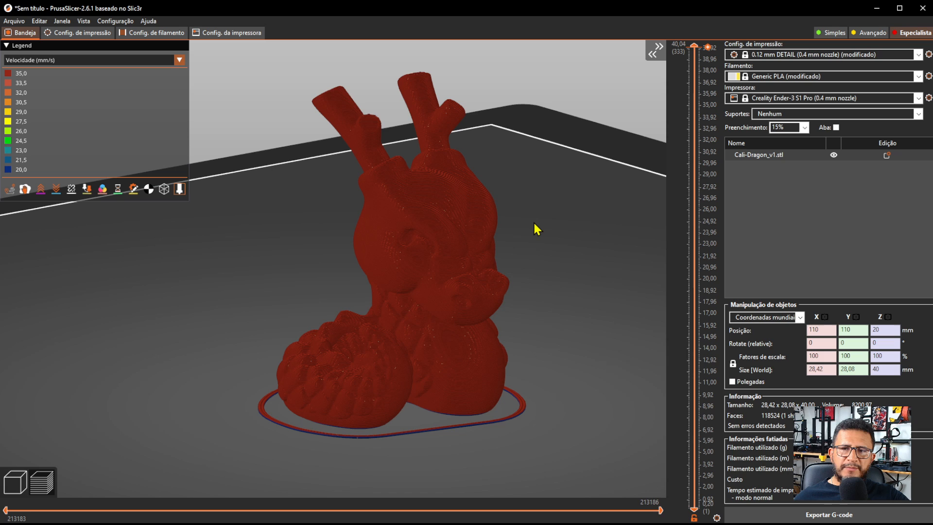
Lower the preview's top layer to 22.16 mm, then to the first layer at 0.20 mm, and examine the print speeds.
left_click_drag(708, 48, 713, 255)
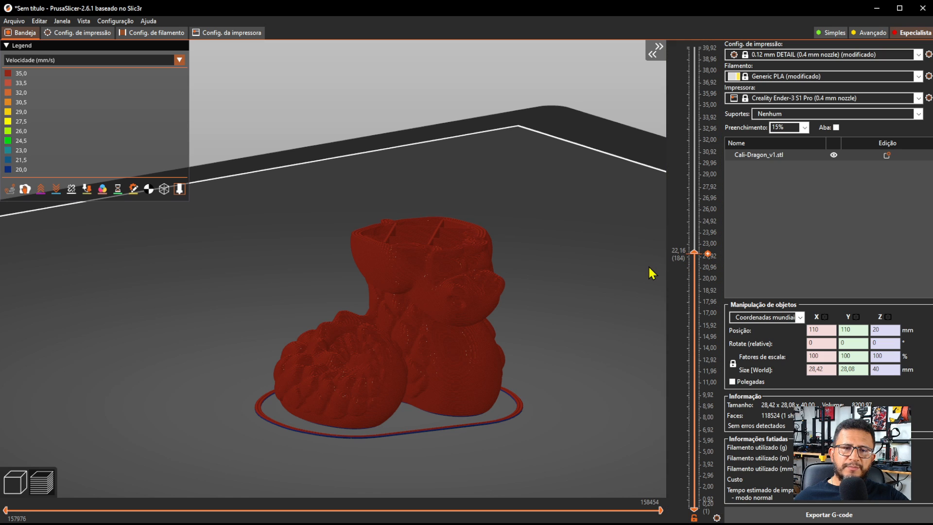
left_click_drag(652, 271, 647, 283)
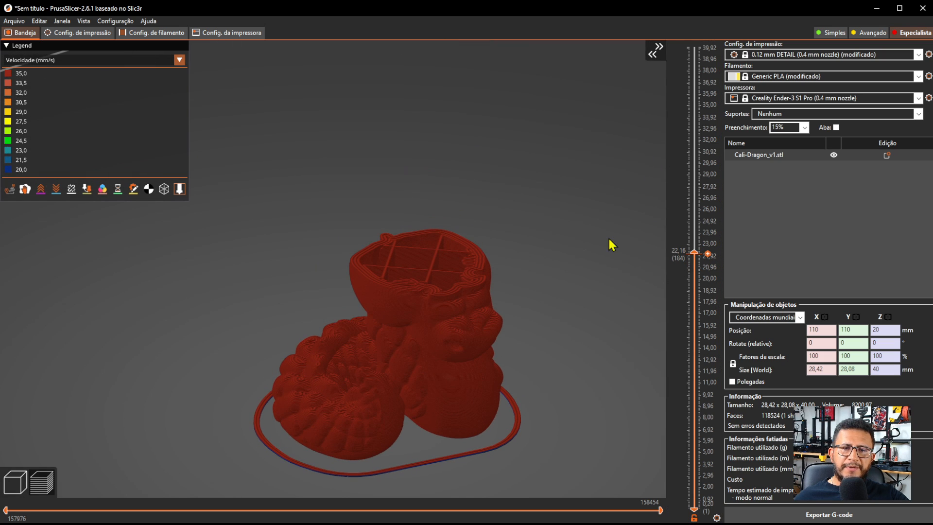
left_click_drag(698, 256, 693, 510)
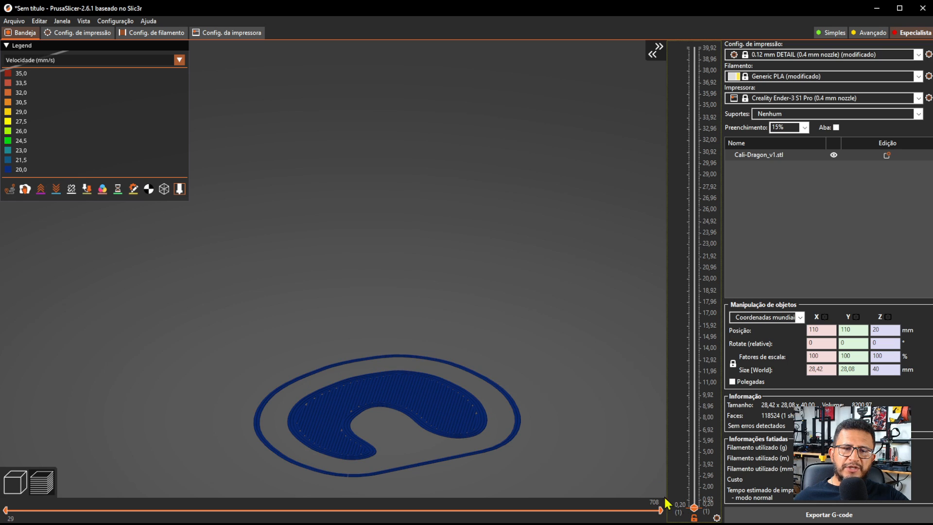
right_click_drag(527, 357, 524, 277)
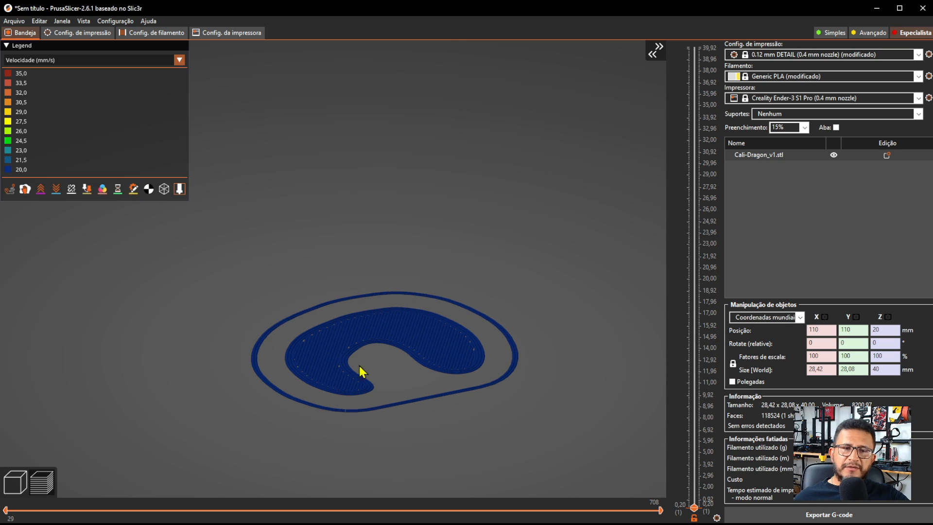
scroll(339, 316, "down", 2)
scroll(339, 317, "up", 1)
right_click_drag(383, 348, 371, 288)
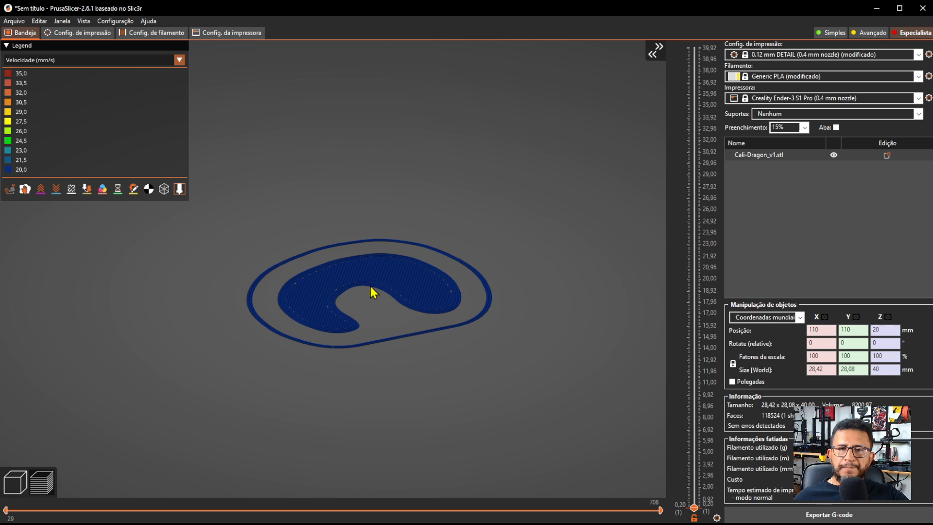
Restore the full layer range in the preview and examine the dragon's speed colours and overhanging areas from several angles.
left_click_drag(694, 507, 695, 44)
right_click_drag(586, 102, 579, 202)
left_click_drag(570, 247, 570, 241)
left_click_drag(574, 171, 571, 211)
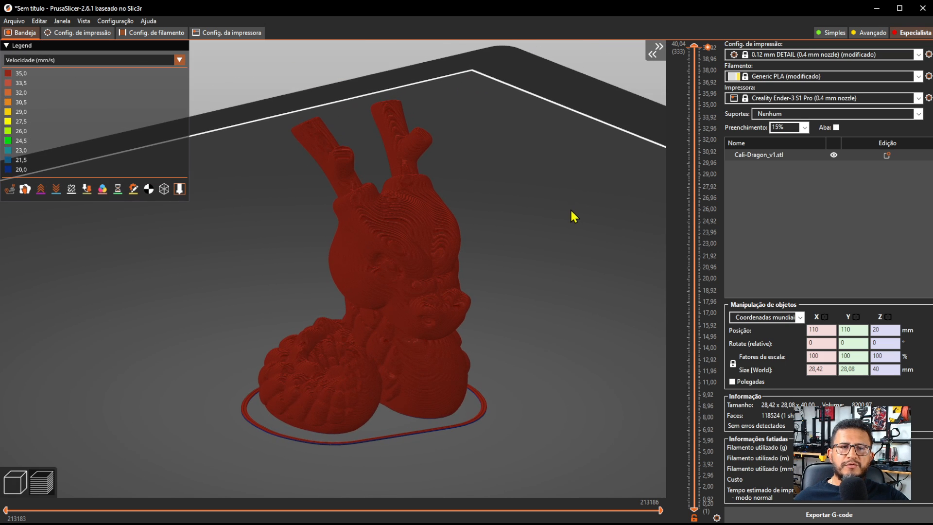
left_click_drag(539, 255, 539, 252)
right_click_drag(539, 220, 541, 229)
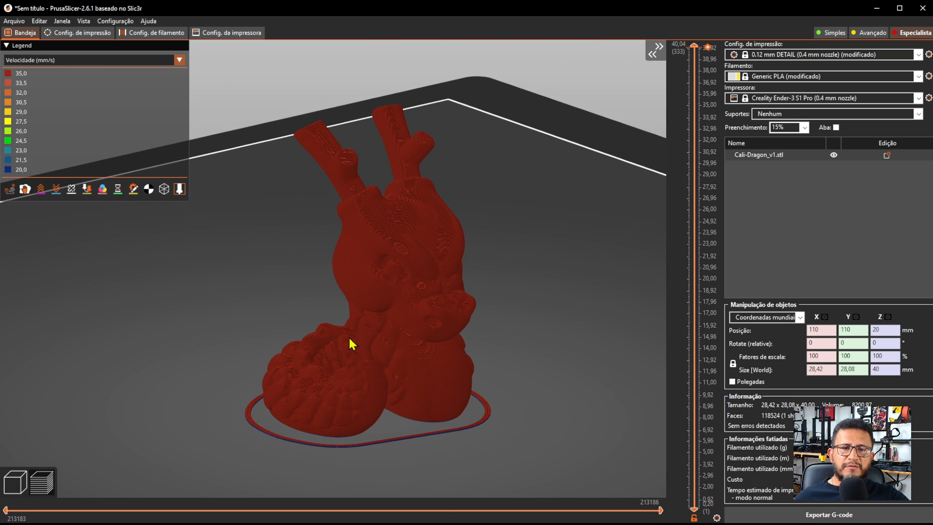
scroll(349, 337, "up", 2)
left_click_drag(566, 321, 572, 311)
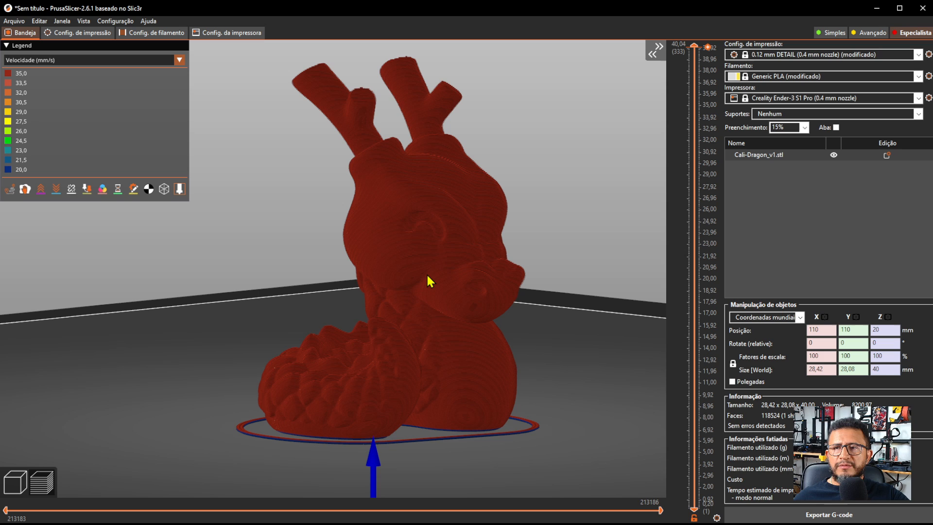
left_click_drag(602, 295, 576, 336)
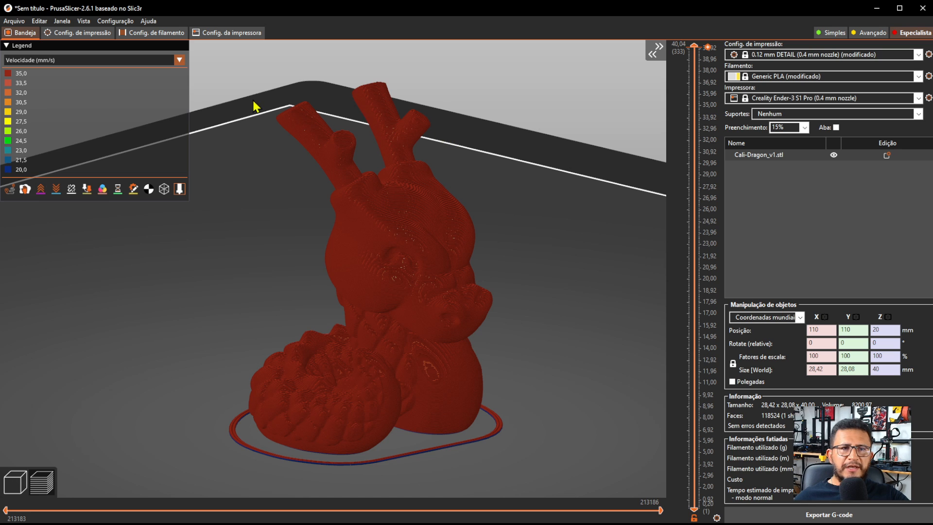
Enable dynamic overhang speeds in the print speed settings.
left_click(89, 34)
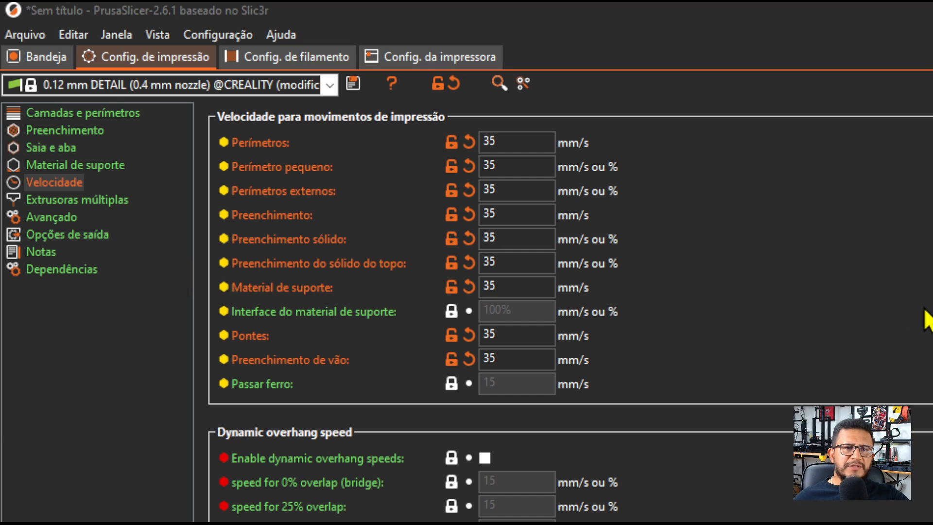
scroll(929, 323, "down", 2)
scroll(929, 322, "down", 4)
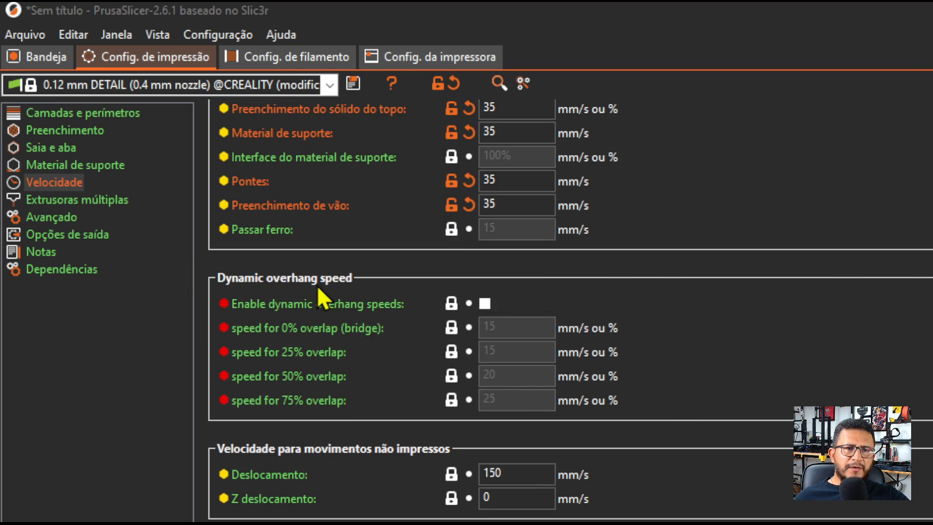
left_click(485, 303)
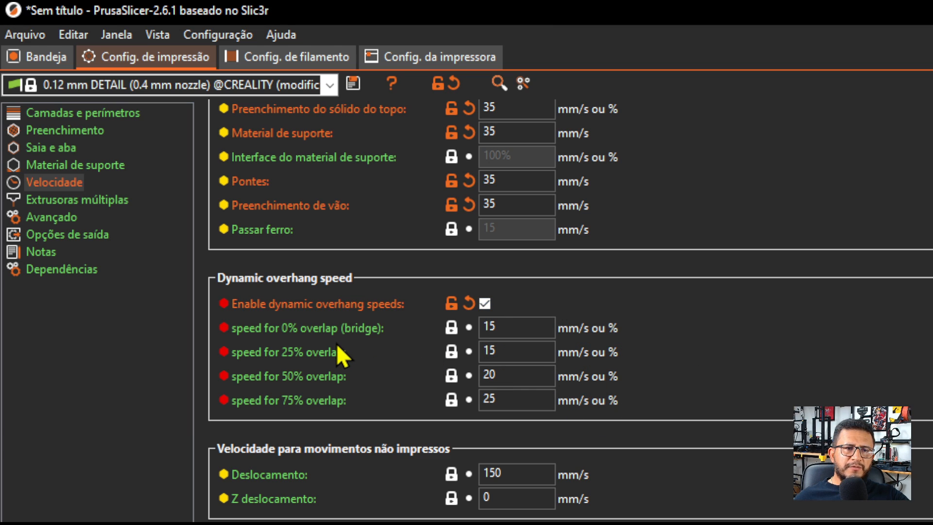
Read the explanation of the overhang overlap percentages and review the speed for 0% overlap (bridge).
mouse_move(340, 348)
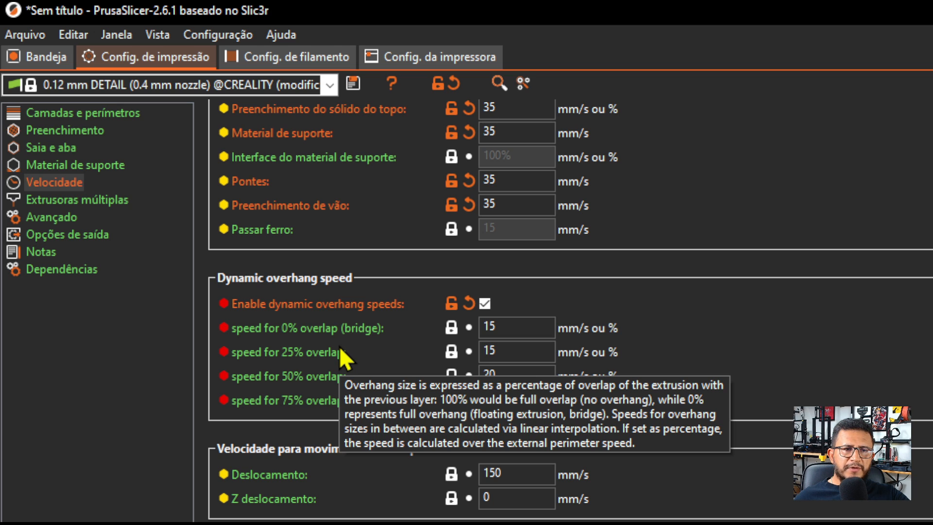
mouse_move(251, 335)
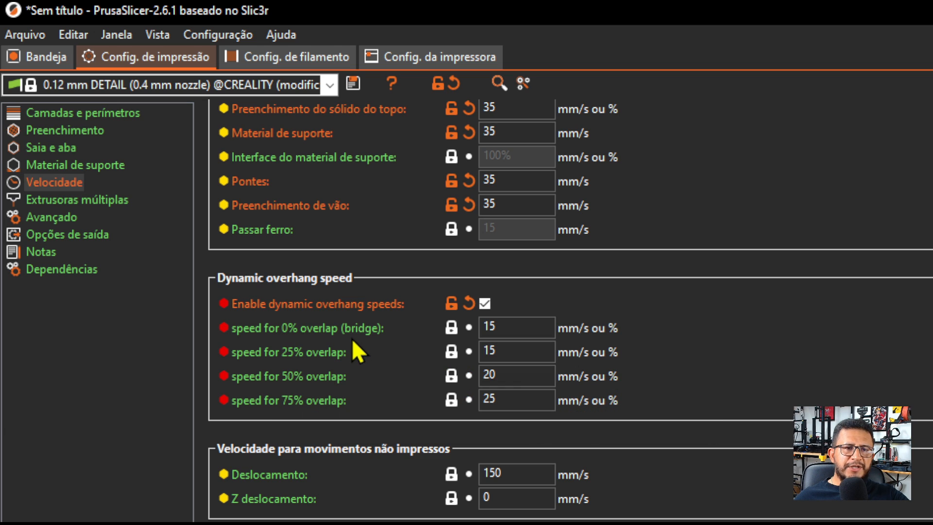
mouse_move(356, 335)
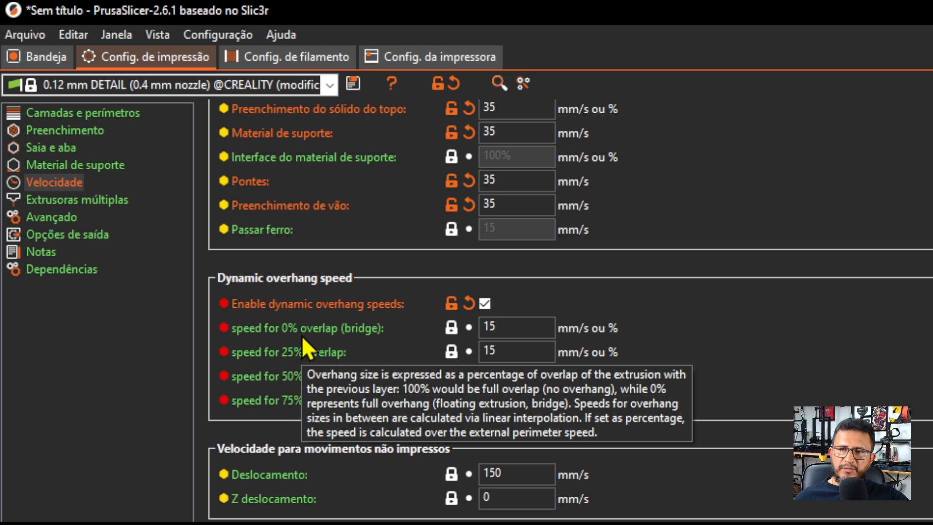
mouse_move(310, 340)
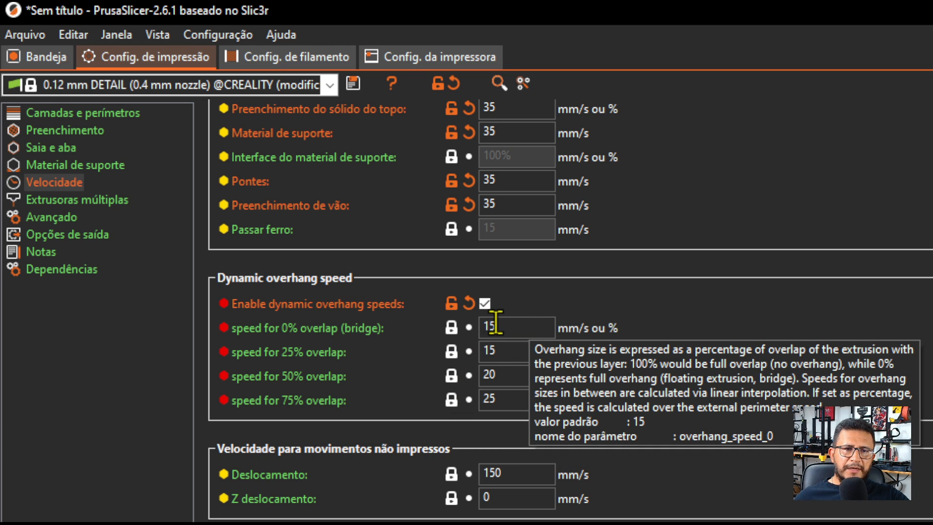
left_click_drag(485, 325, 508, 326)
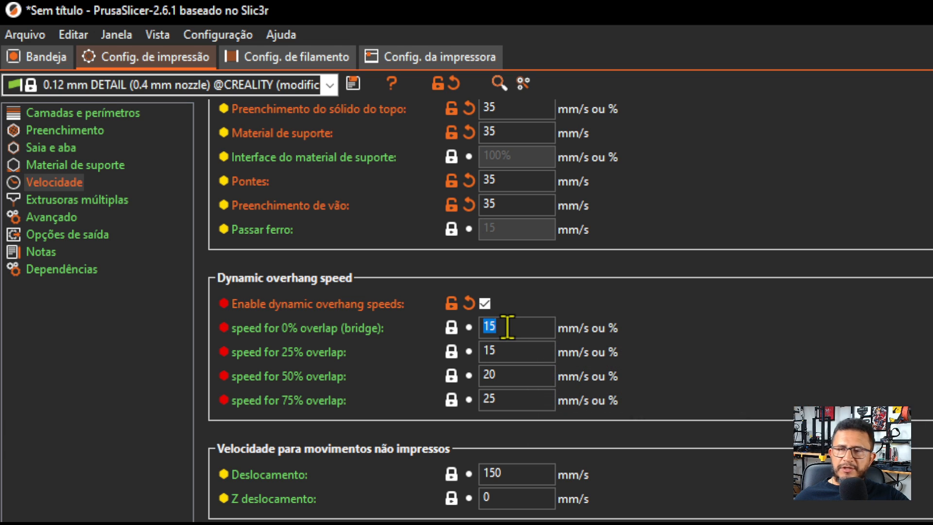
left_click(506, 327)
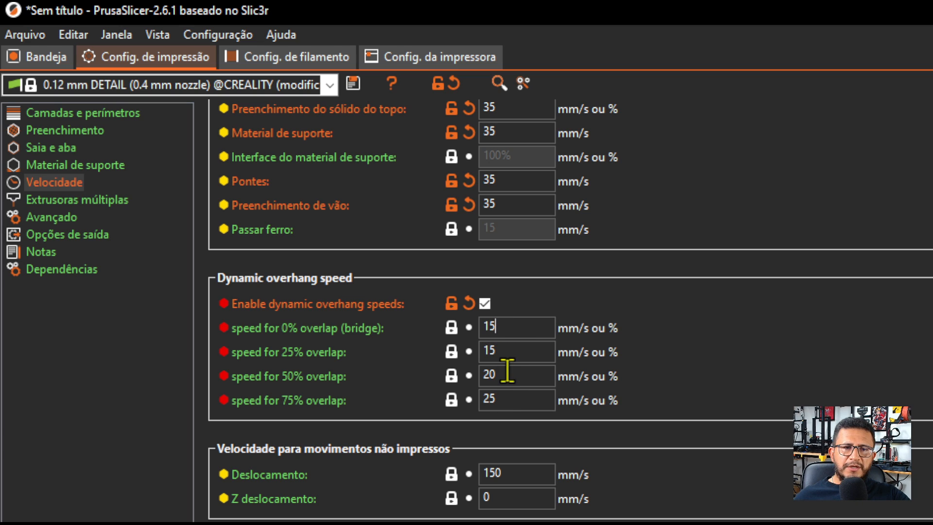
Set the dynamic overhang speeds to 10 mm/s for 0% overlap (bridge) and 15 mm/s for 50% overlap.
double_click(514, 333)
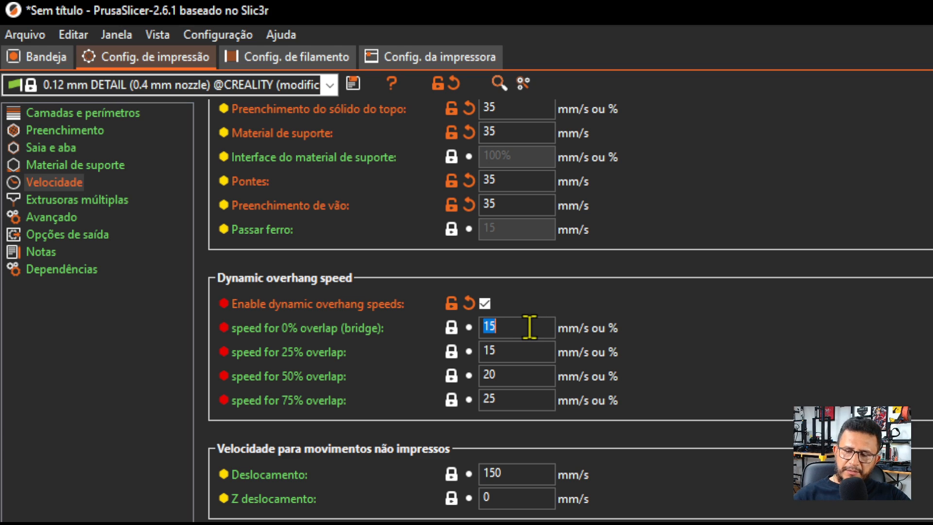
type("10")
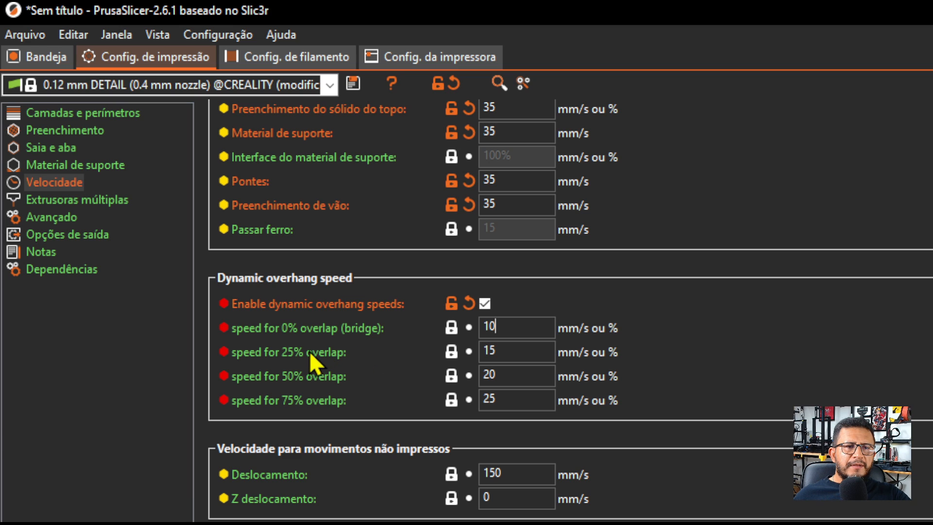
left_click(509, 377)
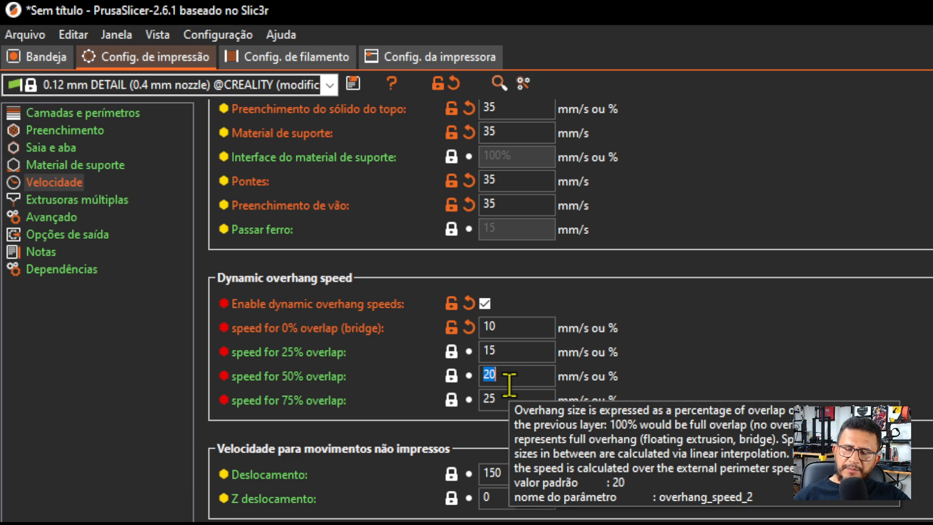
type("15")
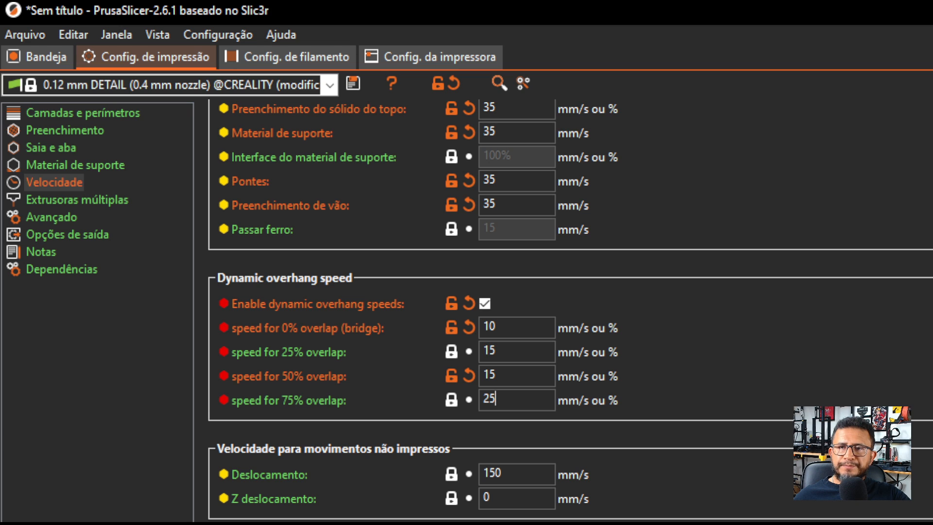
Re-slice the Cali-Dragon with the new overhang speeds and view the speed preview from a low angle and close up.
left_click(51, 62)
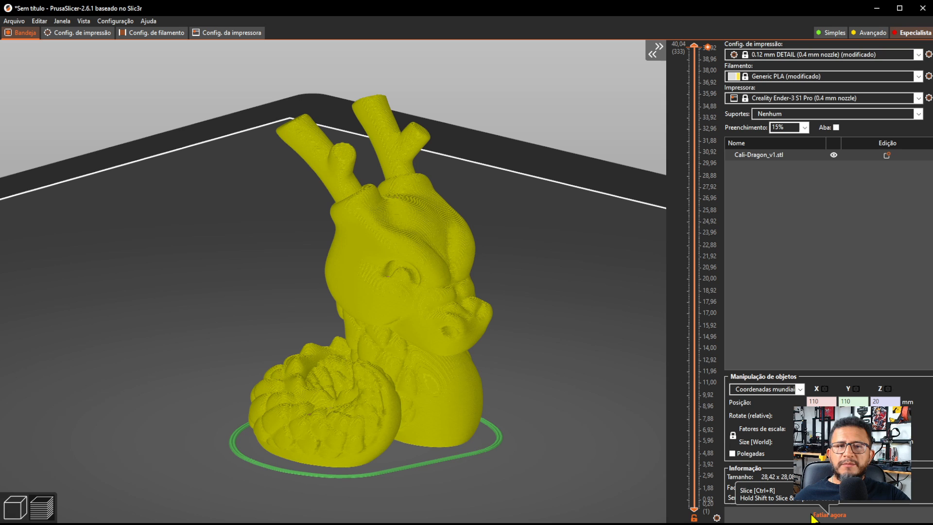
left_click(826, 515)
left_click_drag(590, 334, 549, 309)
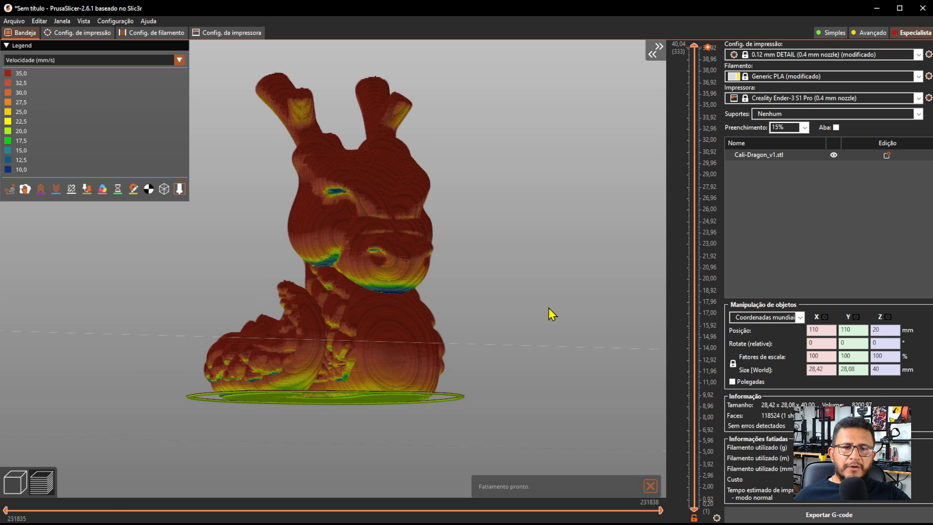
scroll(327, 275, "up", 3)
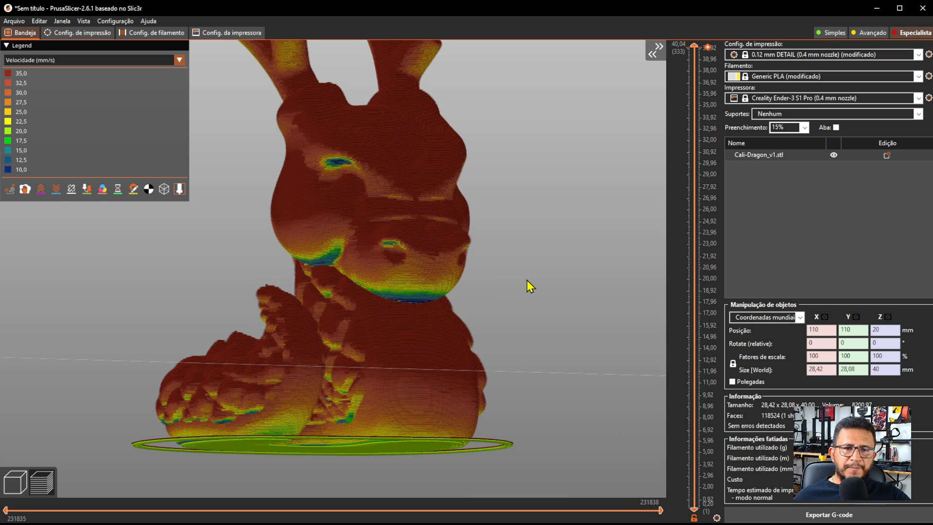
scroll(553, 281, "down", 1)
left_click_drag(541, 278, 395, 261)
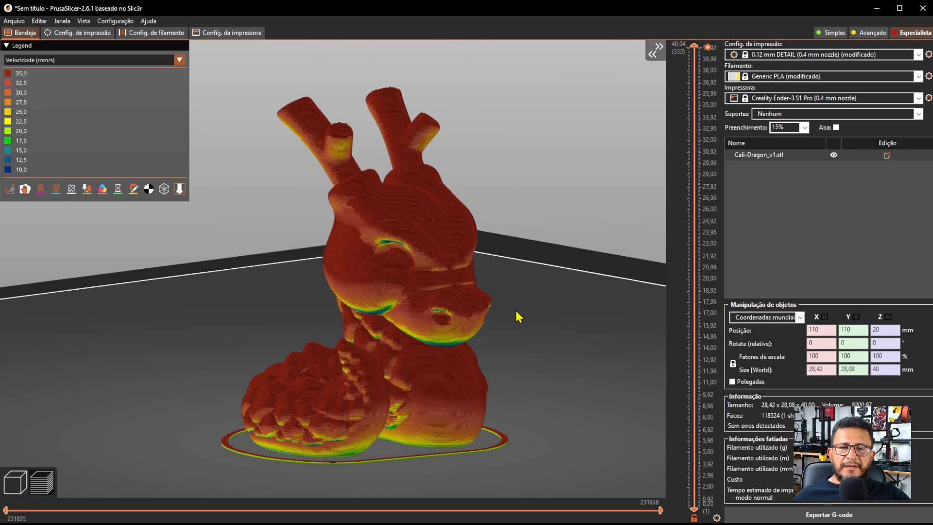
Examine the speed colours on the overhangs of the dragon's chin, cheek, neck and horns from several angles.
mouse_move(519, 316)
left_mouse_down()
mouse_move(538, 290)
mouse_move(516, 312)
left_mouse_up()
scroll(382, 341, "up", 1)
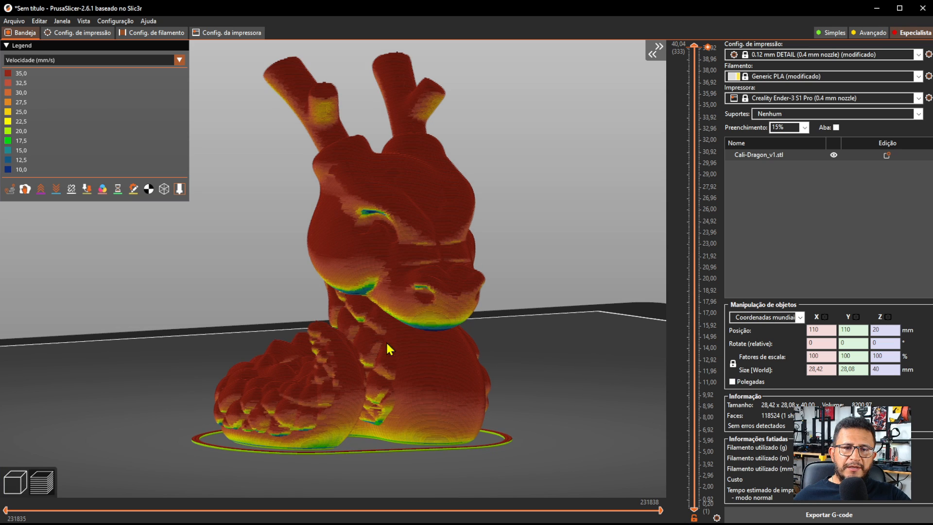
middle_click_drag(519, 349, 508, 335)
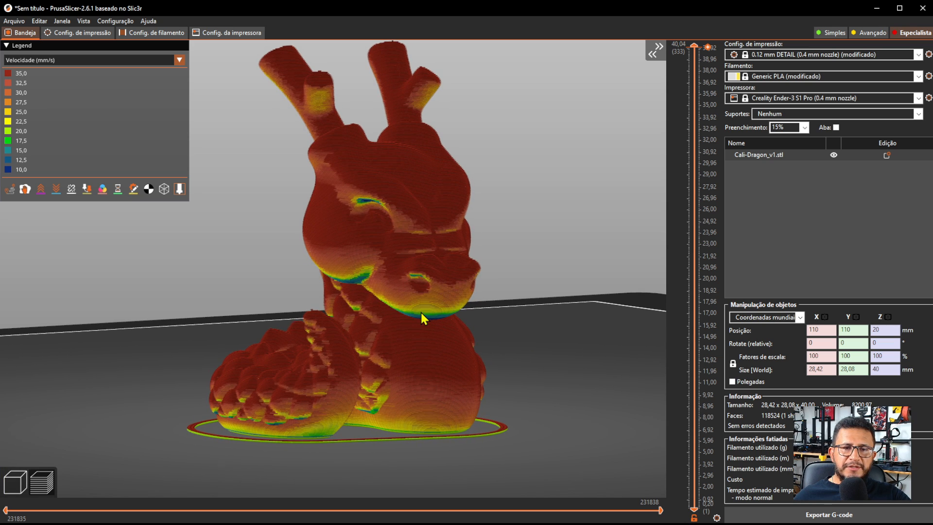
scroll(441, 346, "up", 1)
scroll(540, 332, "down", 2)
left_click_drag(543, 327, 544, 332)
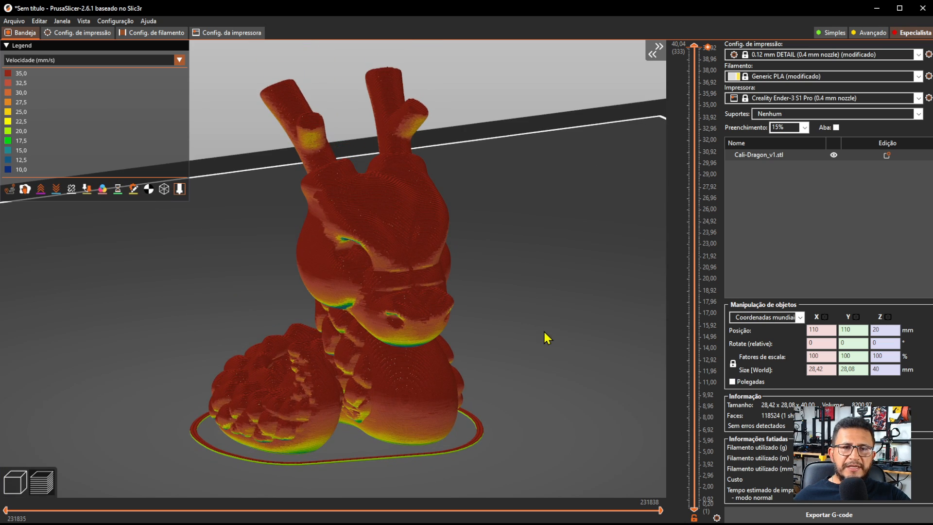
middle_click_drag(535, 329, 564, 346)
left_click_drag(552, 342, 549, 339)
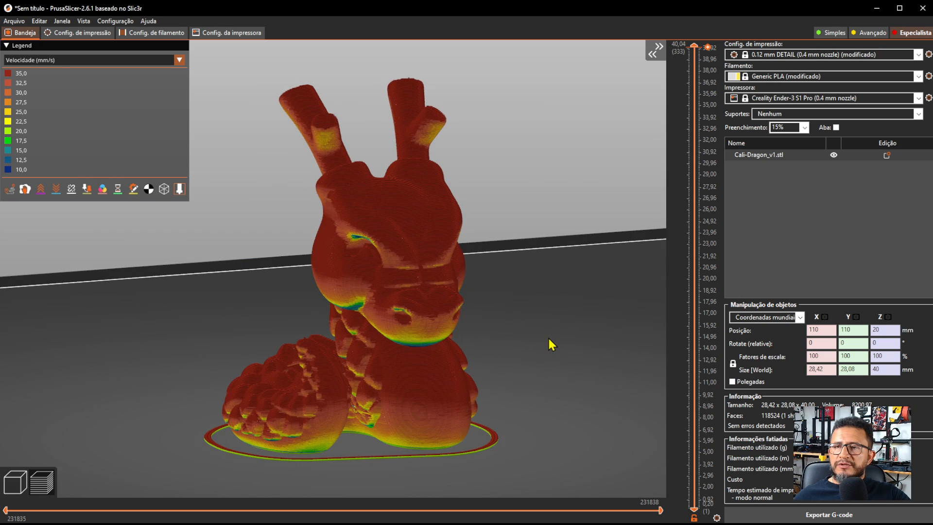